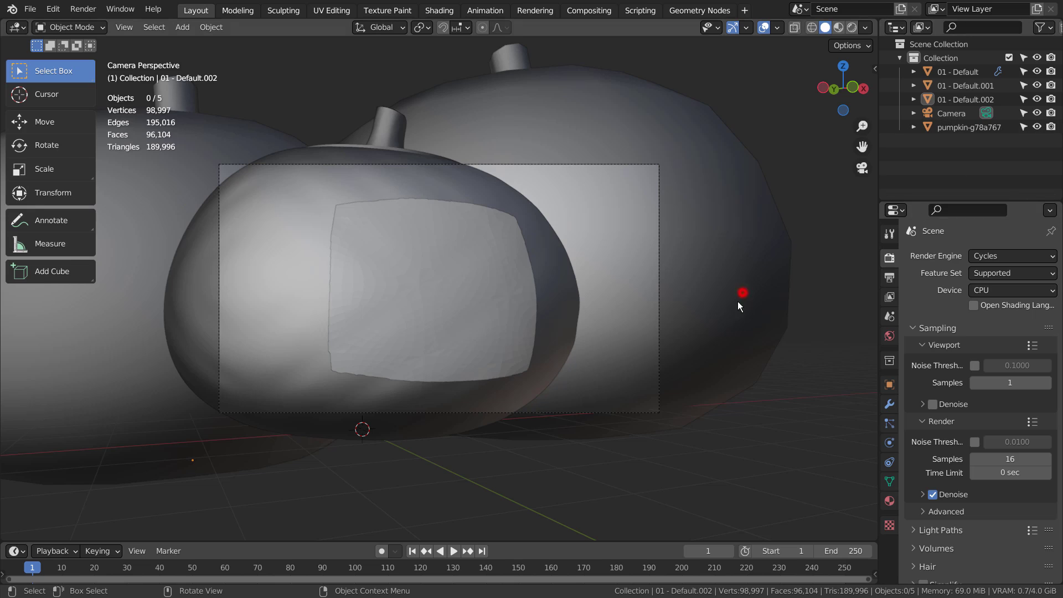
Inspect the existing pumpkins, the camera framing and the sticker plane on the small pumpkin
{"action": "left_click", "coordinate": [740, 298]}
{"action": "middle_click_drag", "start_coordinate": [765, 301], "coordinate": [650, 324], "text": "alt"}
{"action": "scroll", "coordinate": [689, 340], "scroll_direction": "down", "scroll_amount": 10}
{"action": "left_click", "coordinate": [598, 329]}
{"action": "middle_click_drag", "start_coordinate": [578, 357], "coordinate": [510, 364], "text": "alt"}
{"action": "middle_click_drag", "start_coordinate": [651, 278], "coordinate": [649, 240], "text": "alt"}
{"action": "middle_click_drag", "start_coordinate": [686, 286], "coordinate": [749, 314], "text": "alt"}
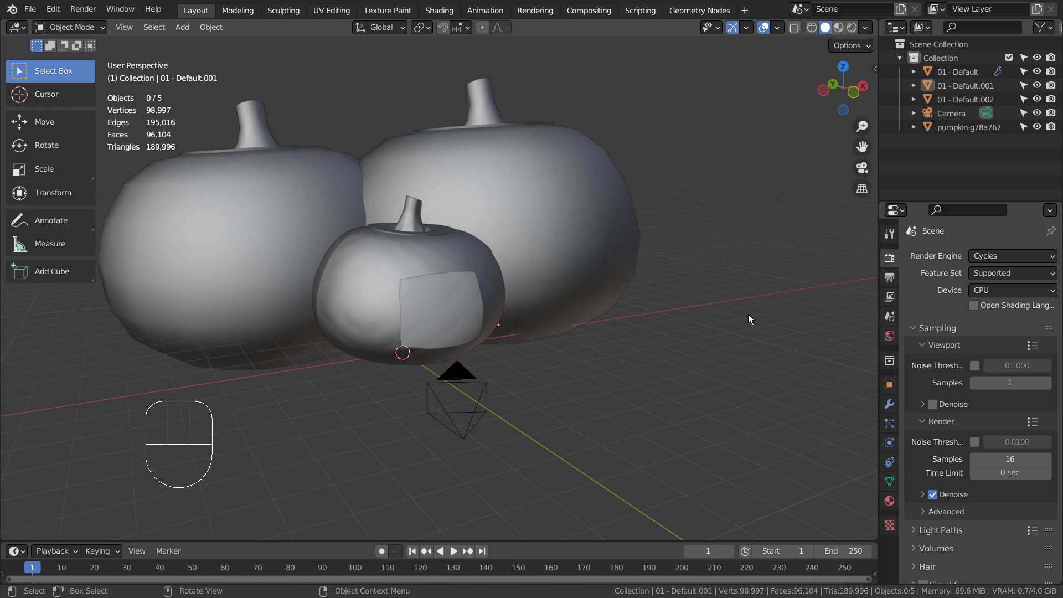
{"action": "key", "text": "KP_0"}
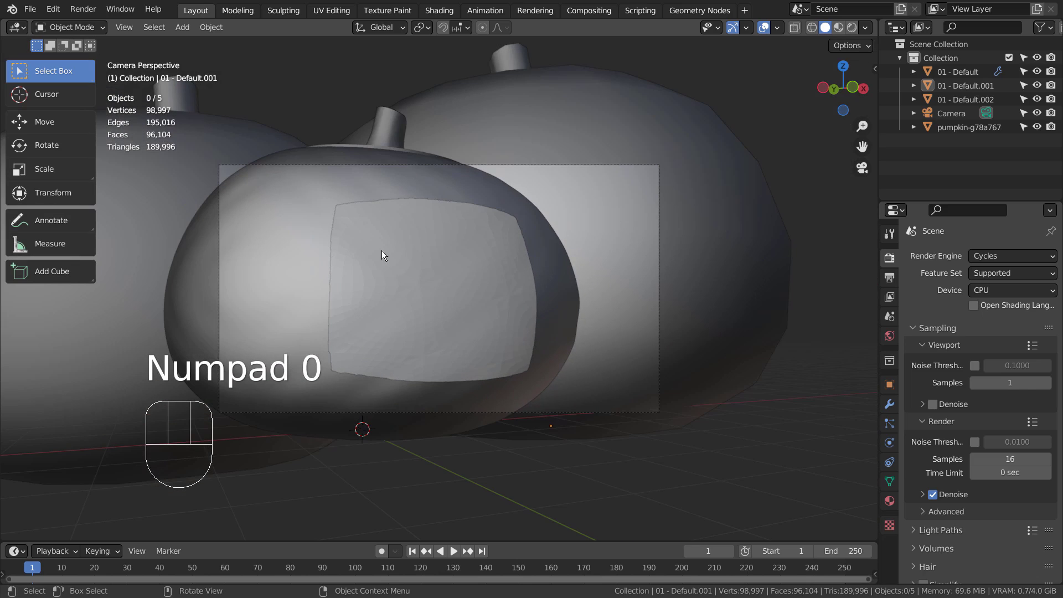
{"action": "left_click", "coordinate": [420, 254]}
{"action": "middle_click_drag", "start_coordinate": [633, 305], "coordinate": [535, 359], "text": "alt"}
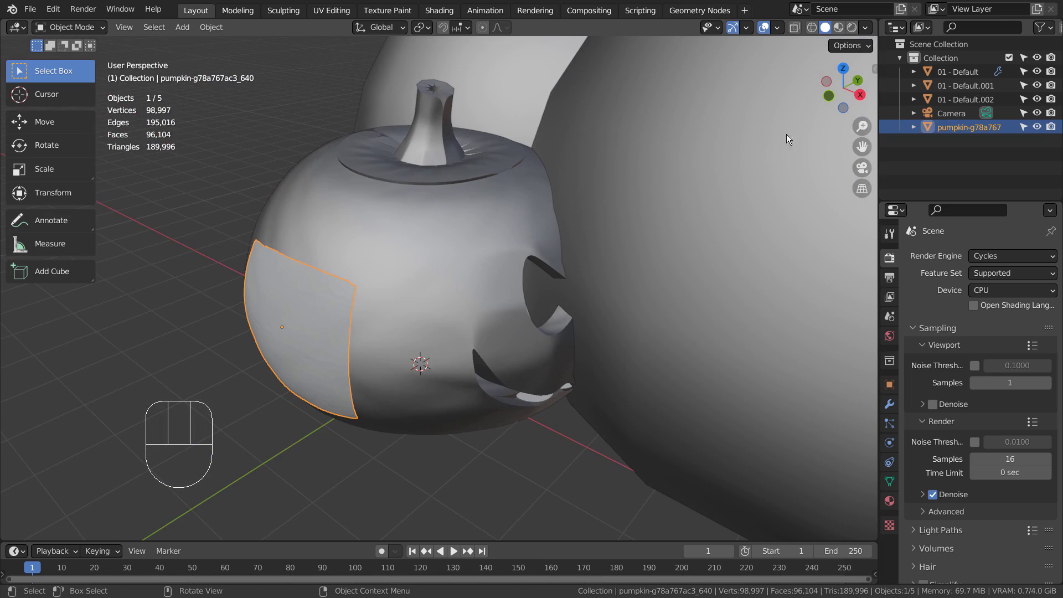
Preview the textured pumpkins and sticker in rendered shading through the camera
{"action": "left_click", "coordinate": [838, 27]}
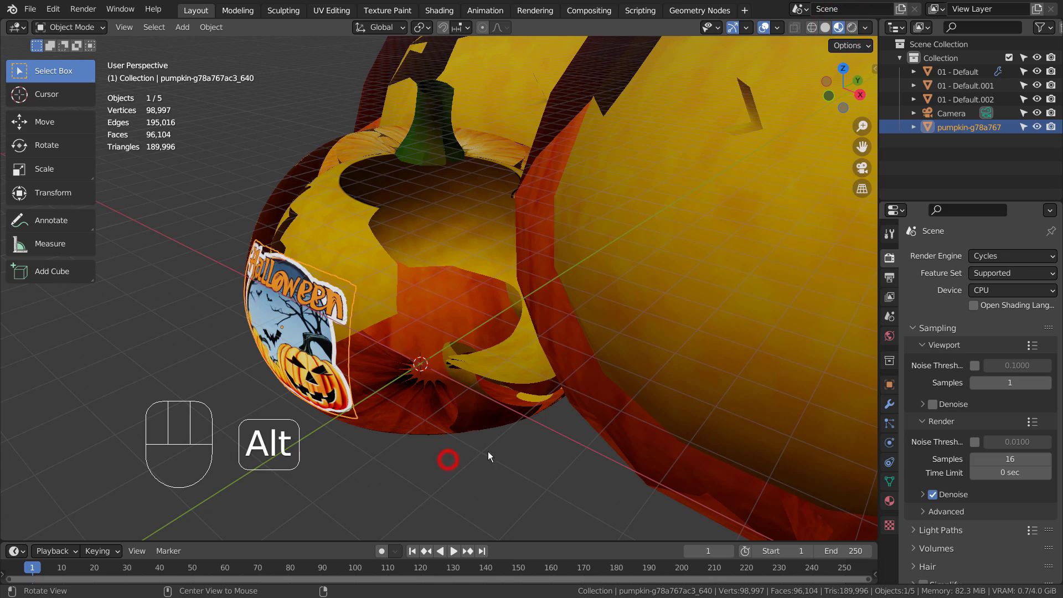
{"action": "left_click", "coordinate": [374, 463], "text": "alt"}
{"action": "middle_click_drag", "start_coordinate": [387, 477], "coordinate": [576, 260], "text": "alt"}
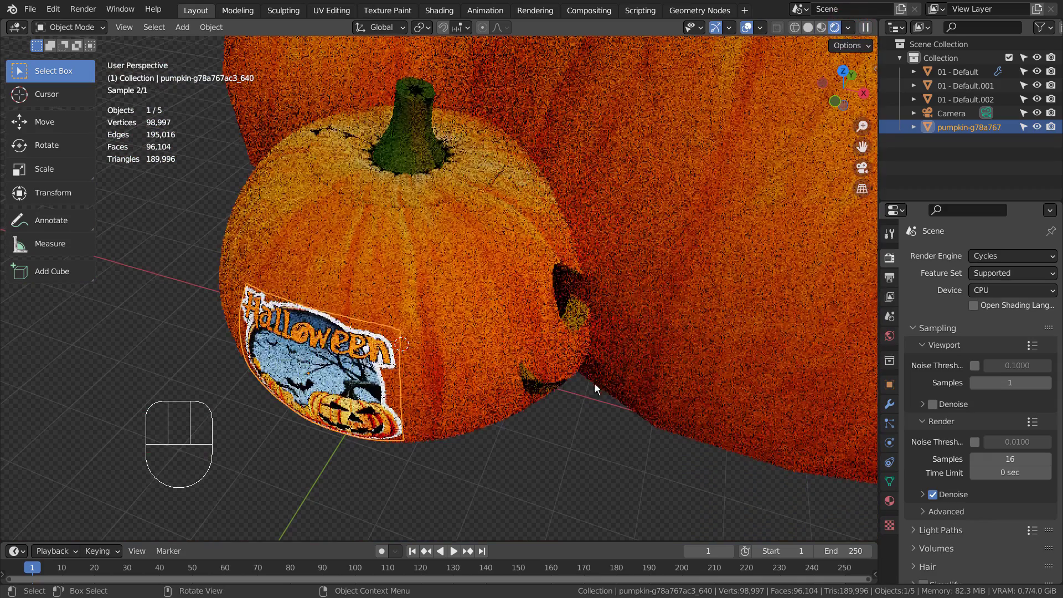
{"action": "mouse_move", "coordinate": [556, 436]}
{"action": "middle_mouse_down", "text": "alt"}
{"action": "mouse_move", "coordinate": [602, 386]}
{"action": "mouse_move", "coordinate": [677, 358]}
{"action": "middle_mouse_up", "text": "alt"}
{"action": "key", "text": "KP_0"}
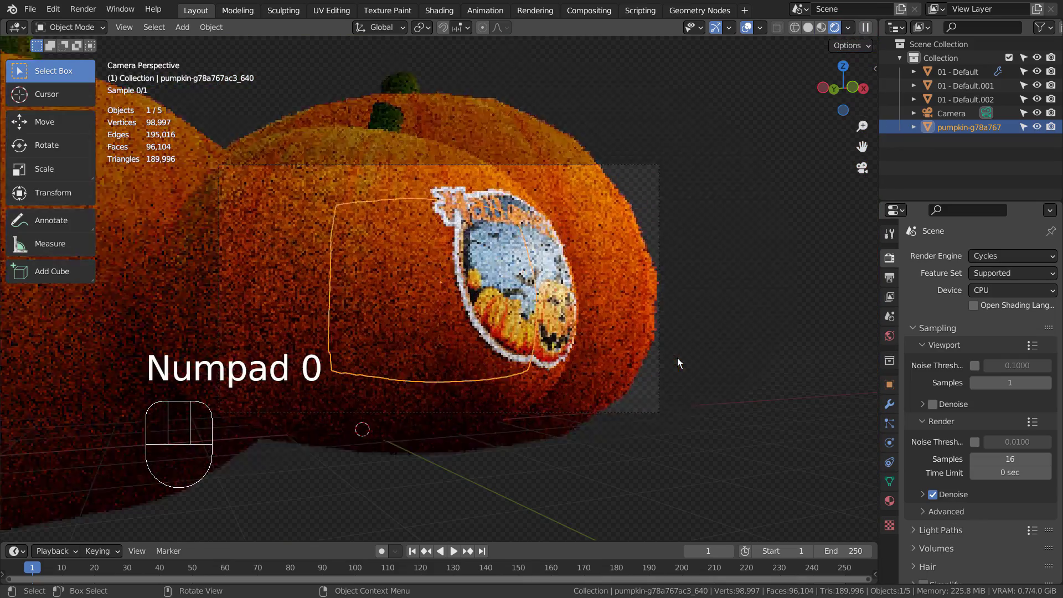
{"action": "left_click", "coordinate": [581, 476]}
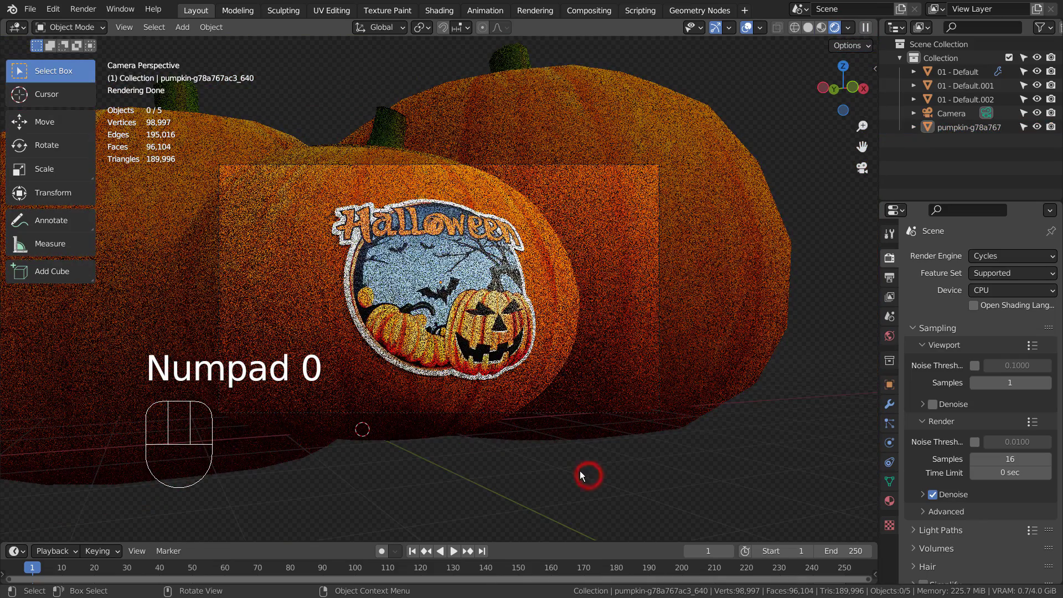
{"action": "left_click", "coordinate": [412, 260]}
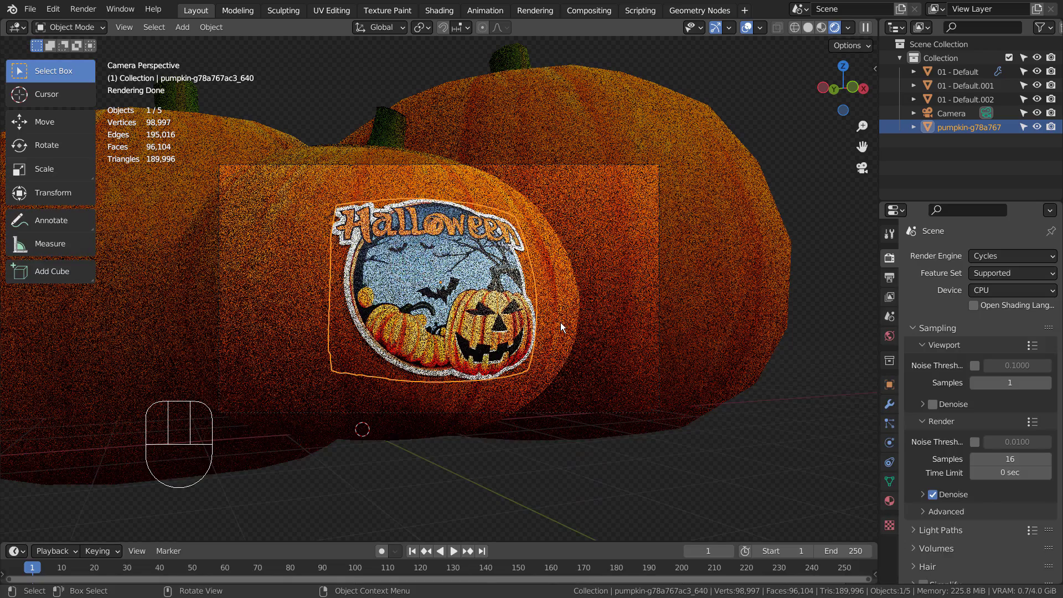
{"action": "middle_click_drag", "start_coordinate": [630, 321], "coordinate": [600, 355], "text": "alt"}
{"action": "scroll", "coordinate": [600, 356], "scroll_direction": "down", "scroll_amount": 6}
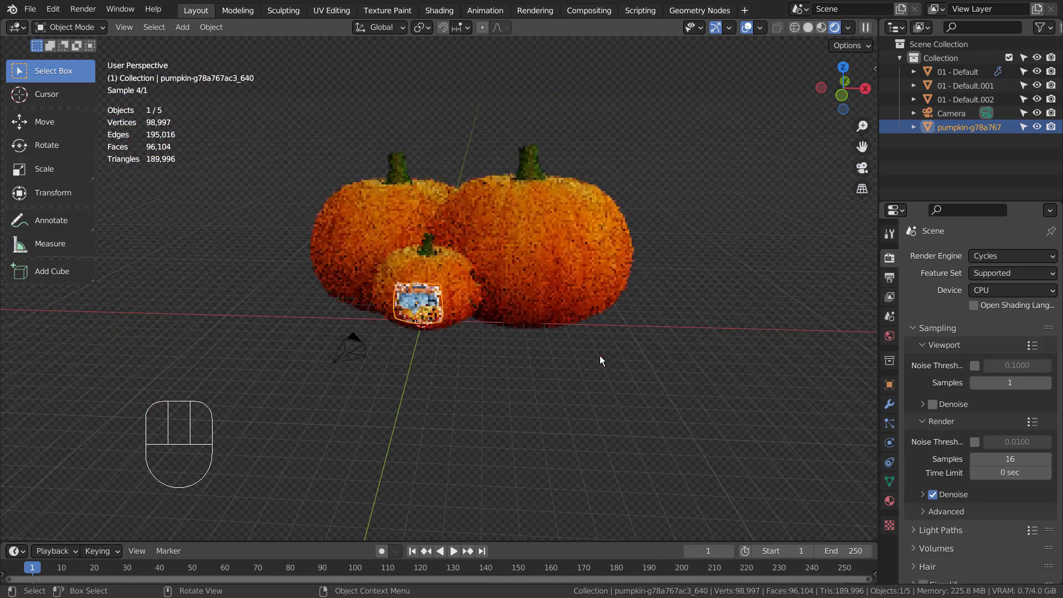
Return to solid shading and box-select and hide all pumpkins and the sticker
{"action": "left_click", "coordinate": [808, 27]}
{"action": "left_click", "coordinate": [719, 301]}
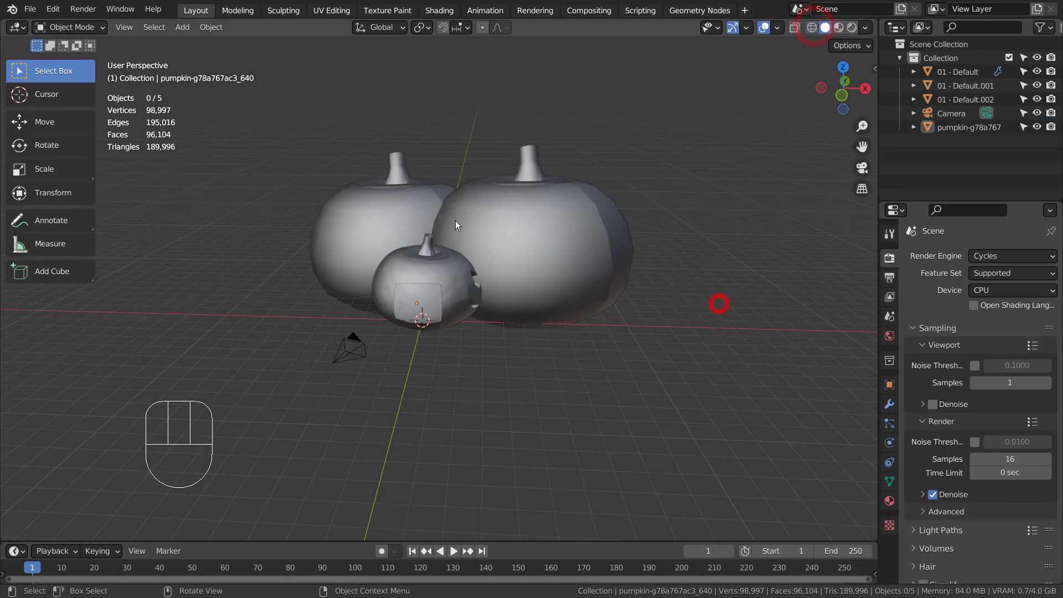
{"action": "key", "text": "b"}
{"action": "mouse_move", "coordinate": [391, 181]}
{"action": "left_mouse_down"}
{"action": "mouse_move", "coordinate": [522, 323]}
{"action": "mouse_move", "coordinate": [599, 350]}
{"action": "left_mouse_up"}
{"action": "key", "text": "h"}
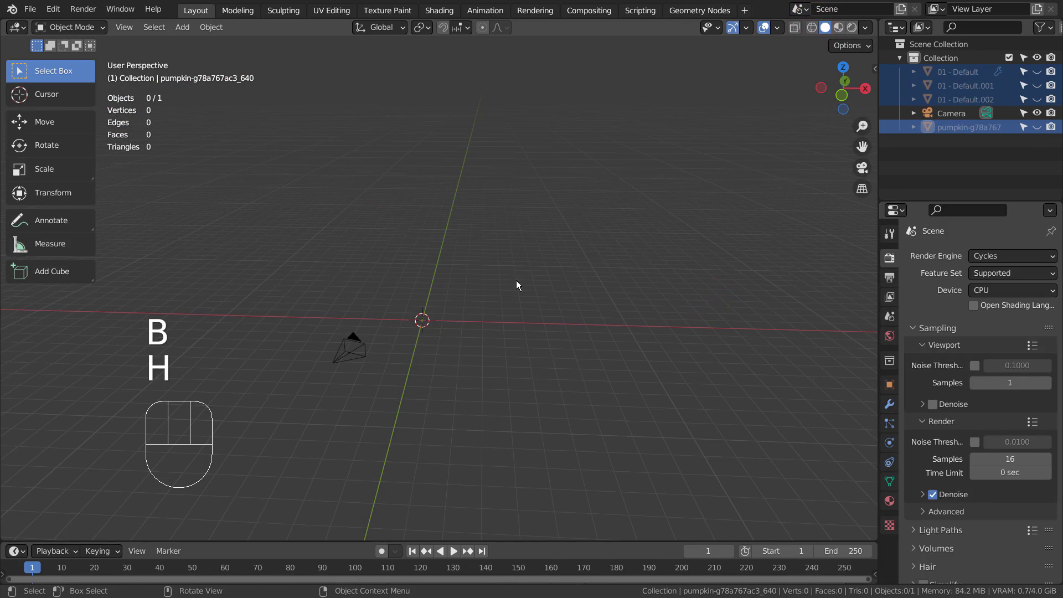
Import the jackolantern.FBX pumpkin model as an FBX file
{"action": "left_click", "coordinate": [29, 8]}
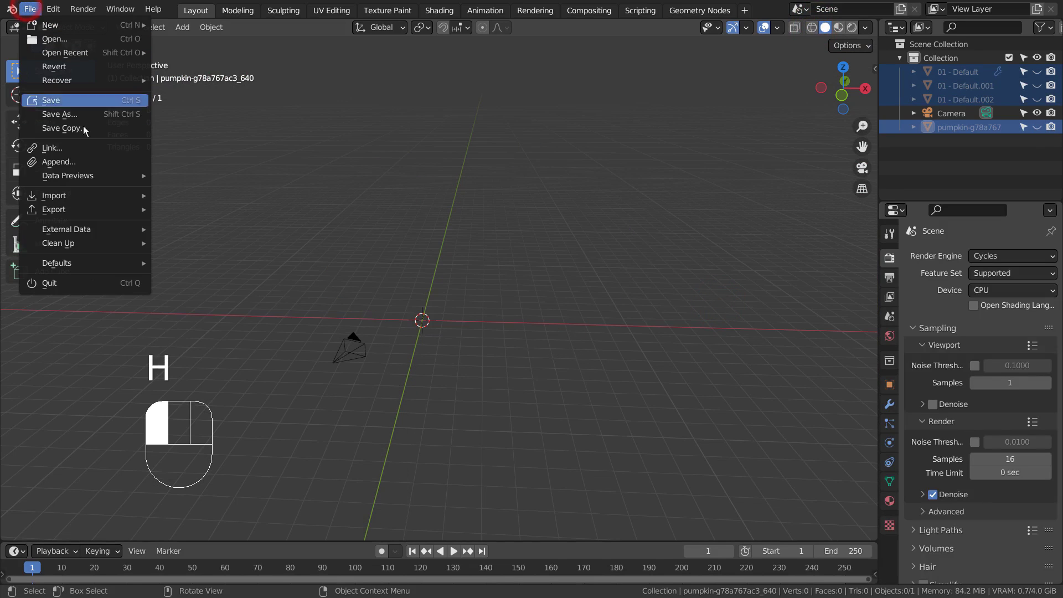
{"action": "mouse_move", "coordinate": [120, 200]}
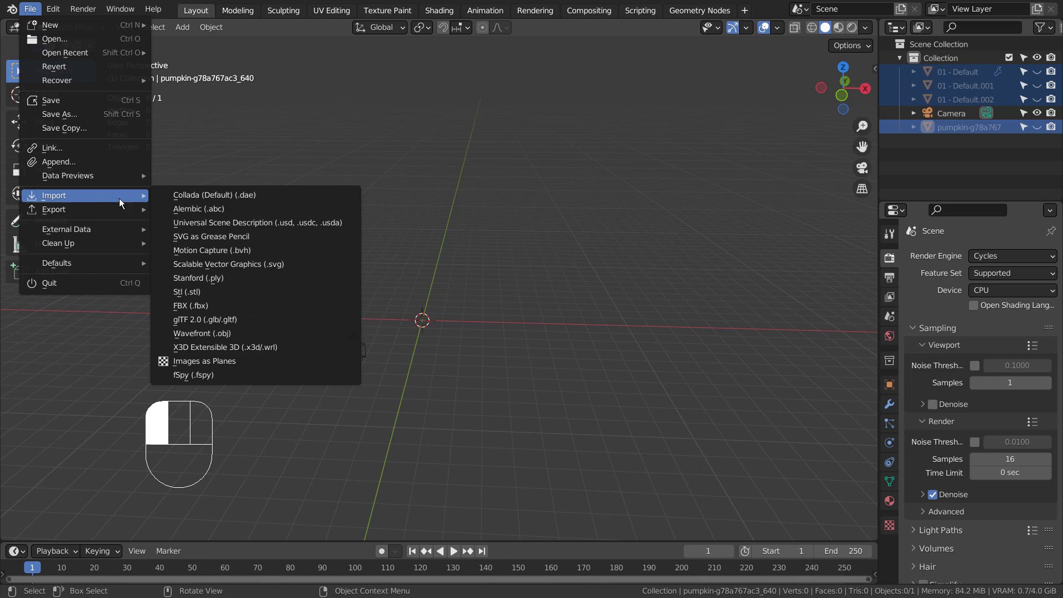
{"action": "left_click", "coordinate": [281, 306]}
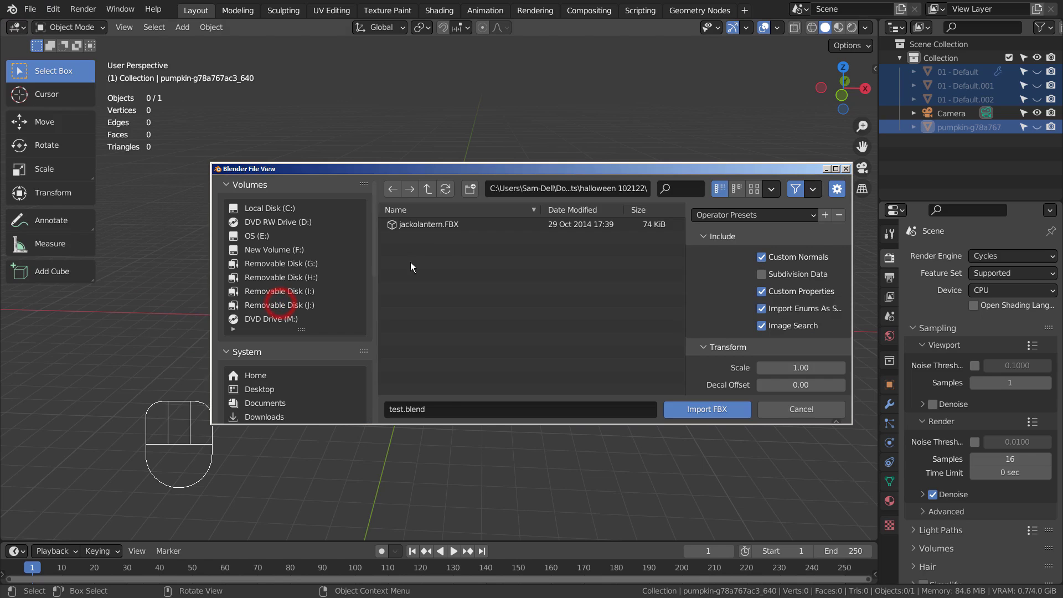
{"action": "double_click", "coordinate": [440, 221]}
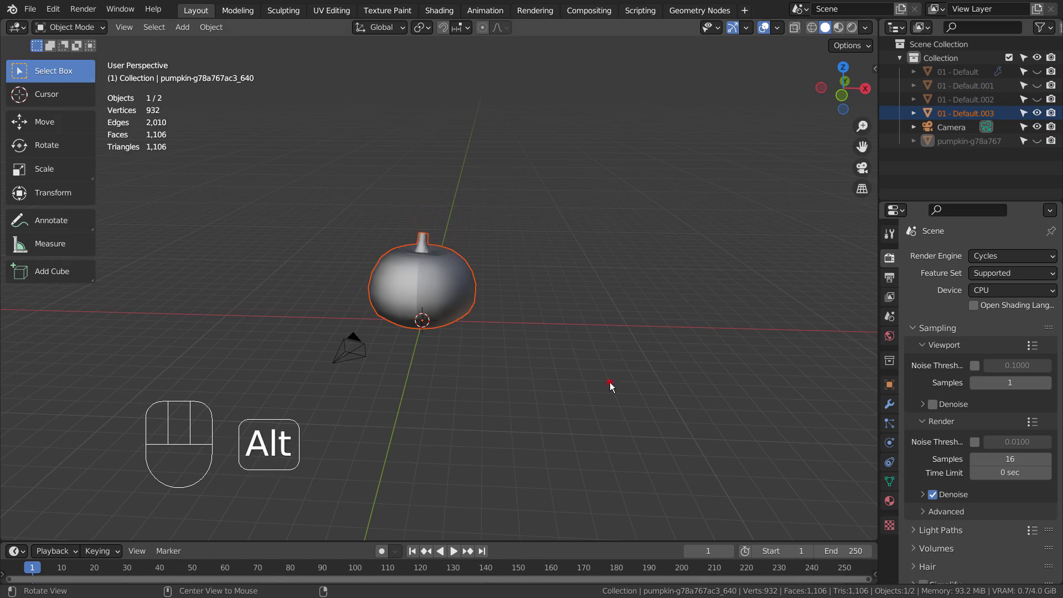
{"action": "mouse_move", "coordinate": [610, 382]}
{"action": "middle_mouse_down", "text": "alt"}
{"action": "mouse_move", "coordinate": [378, 392]}
{"action": "mouse_move", "coordinate": [615, 383]}
{"action": "middle_mouse_up", "text": "alt"}
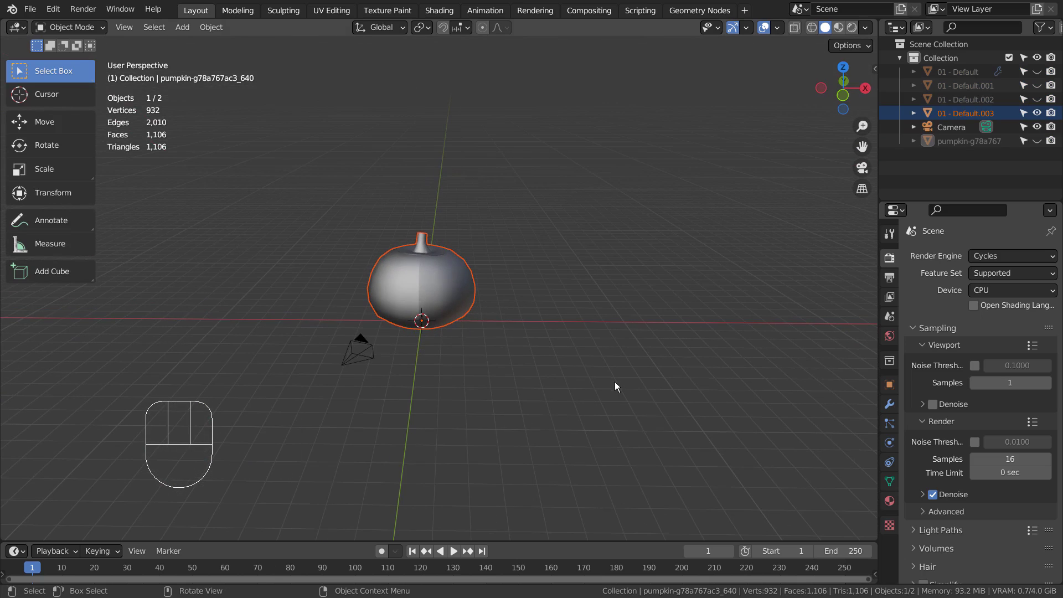
Rotate the imported pumpkin 55.6° around the Z axis
{"action": "key", "text": "KP_0"}
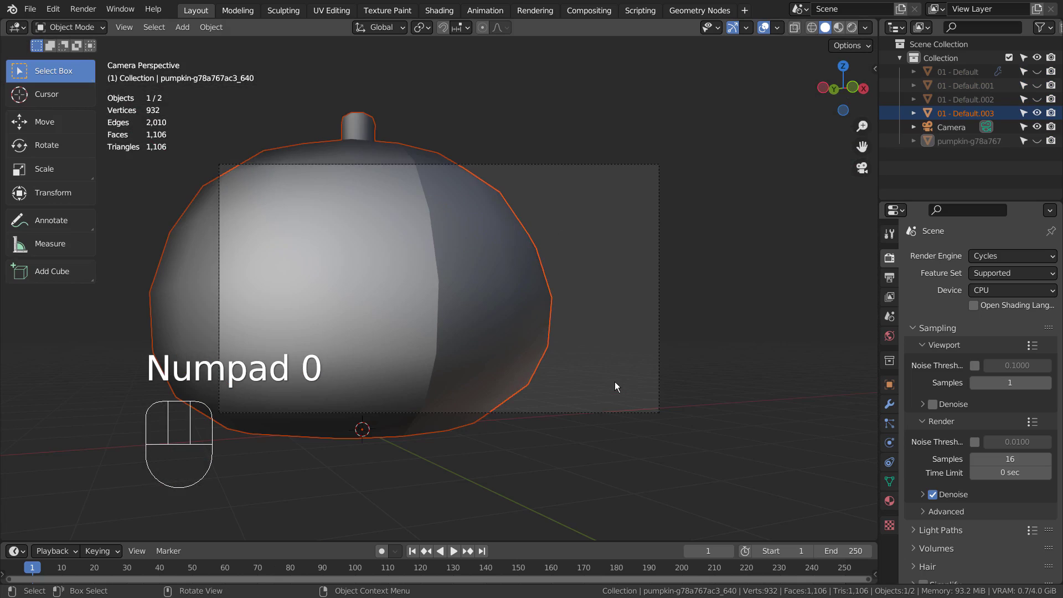
{"action": "left_click", "coordinate": [488, 289]}
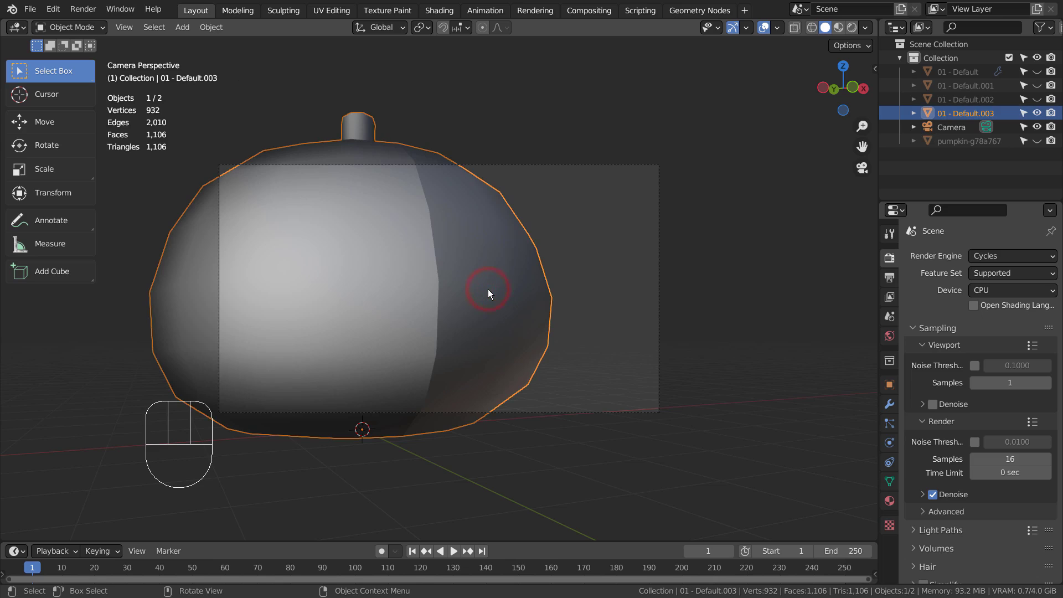
{"action": "key", "text": "r"}
{"action": "key", "text": "z"}
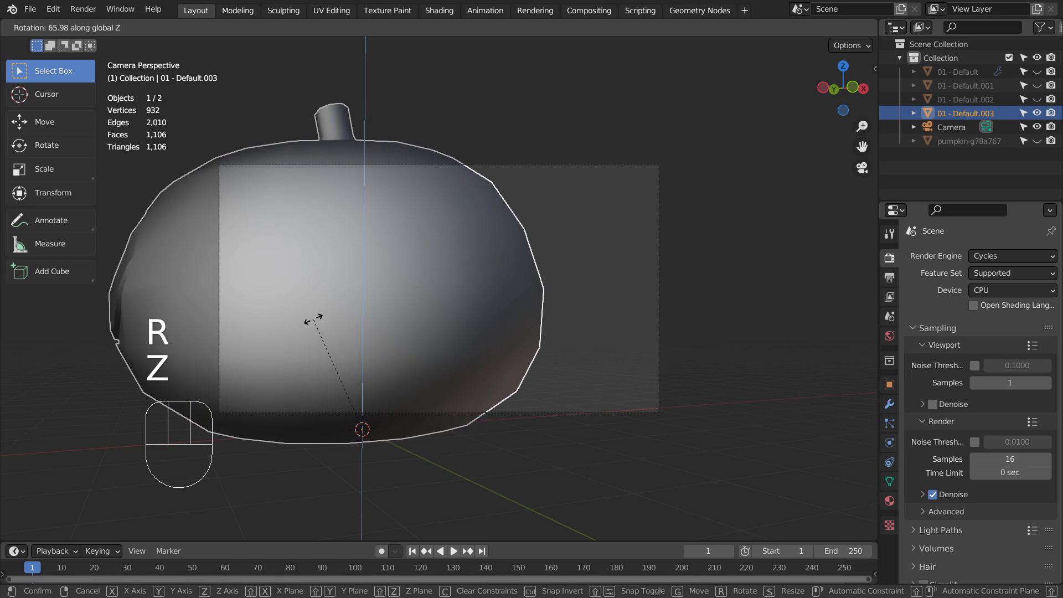
{"action": "left_click", "coordinate": [335, 317]}
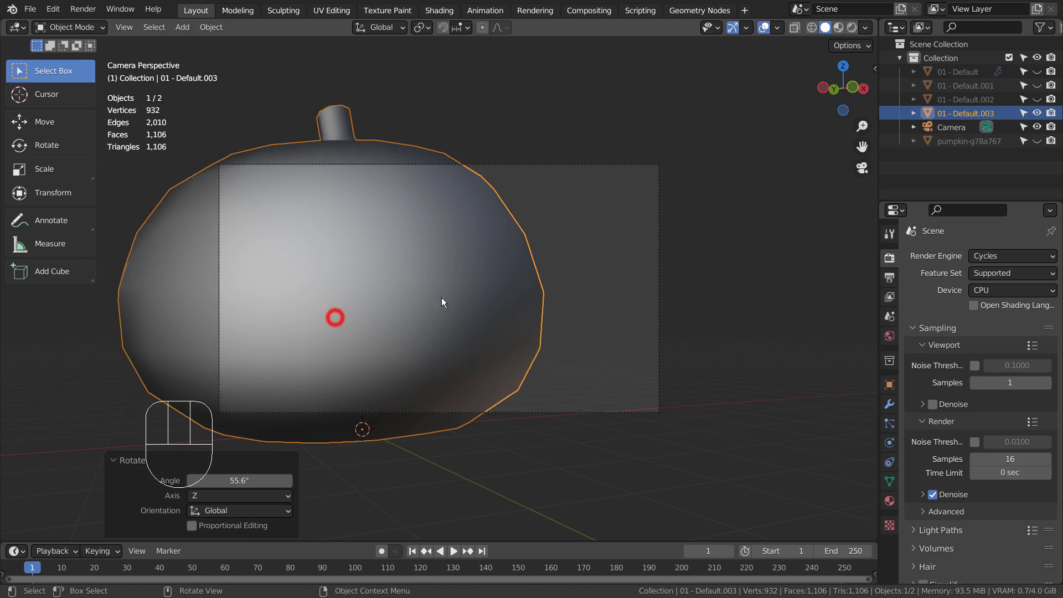
Duplicate the pumpkin up and to the right and scale the copy to 1.612
{"action": "key", "text": "KP_7"}
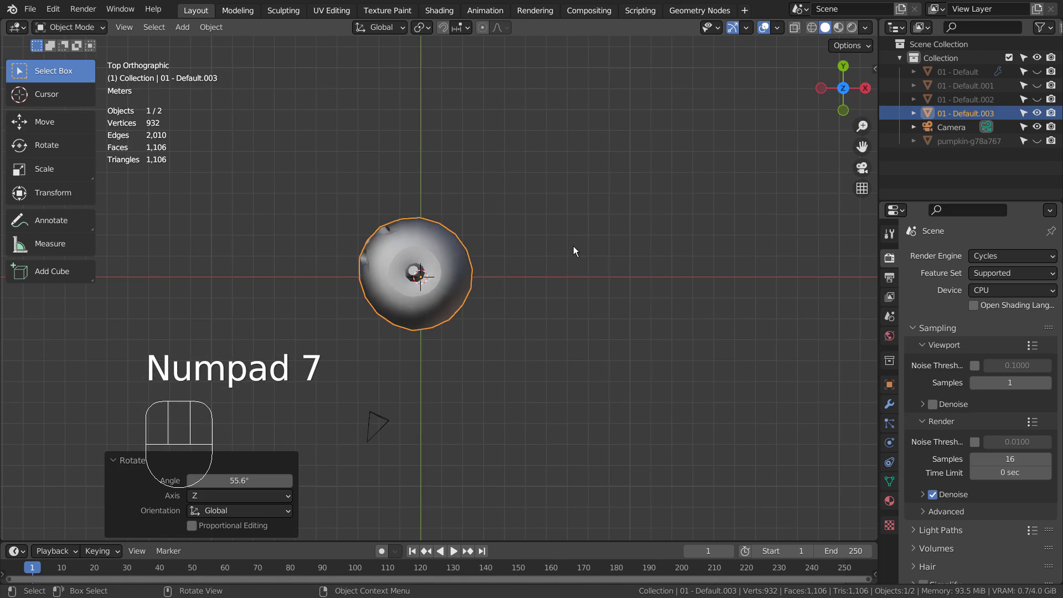
{"action": "key", "text": "shift+d"}
{"action": "left_click", "coordinate": [613, 161]}
{"action": "key", "text": "s"}
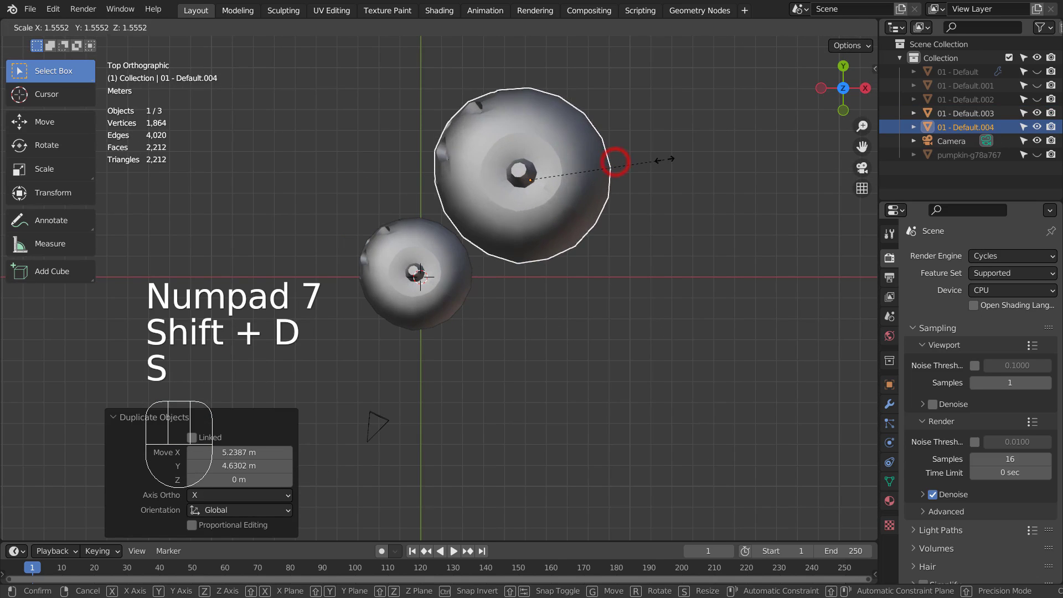
{"action": "left_click", "coordinate": [668, 161]}
{"action": "key", "text": "KP_0"}
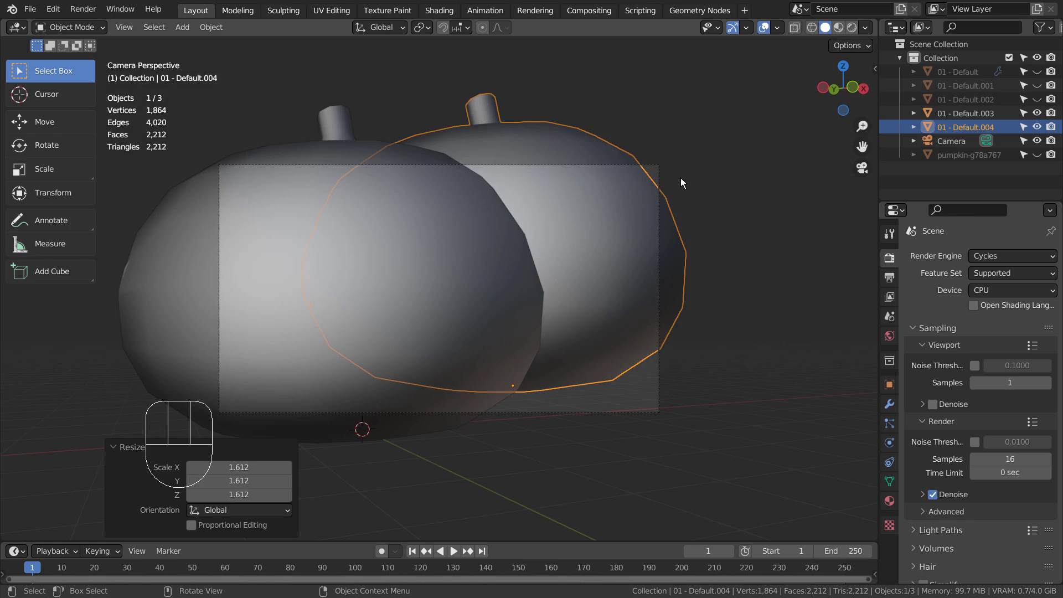
Place two more pumpkin copies, above and to the left, then check the camera view
{"action": "key", "text": "KP_7"}
{"action": "key", "text": "shift+z"}
{"action": "key", "text": "shift+d"}
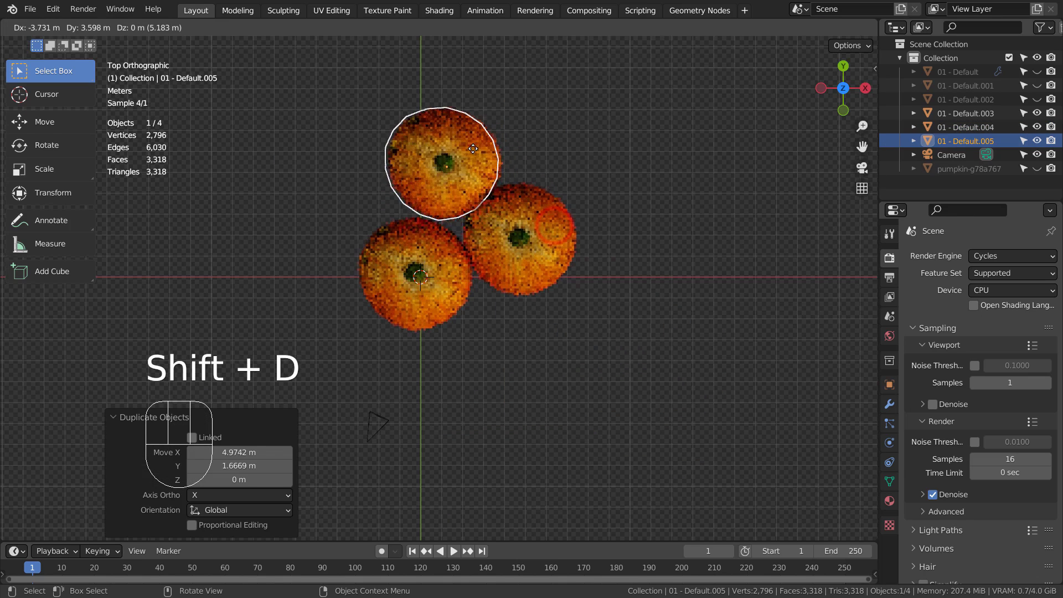
{"action": "left_click", "coordinate": [473, 154]}
{"action": "key", "text": "shift+d"}
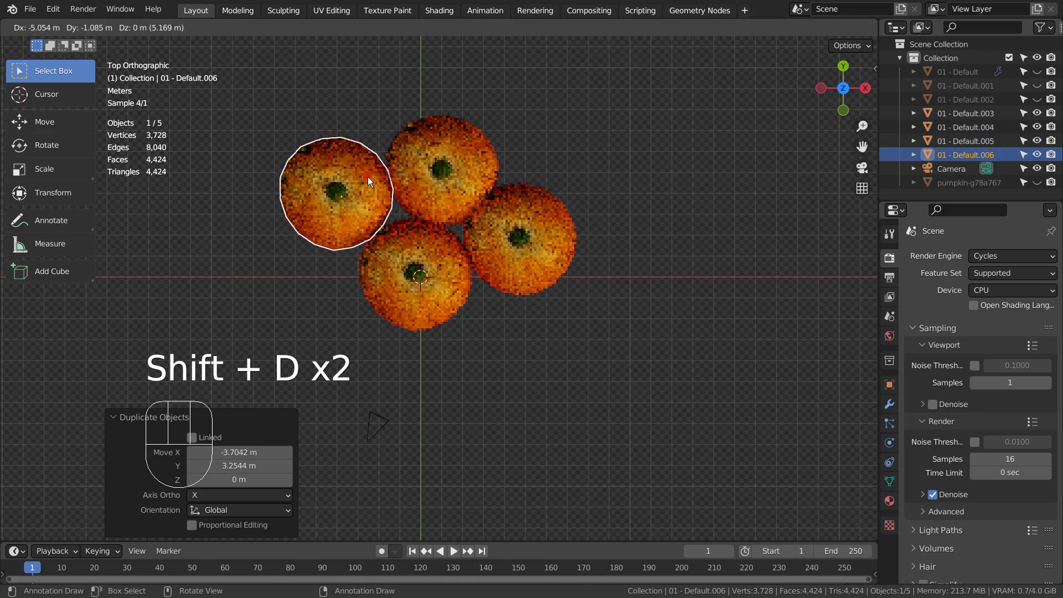
{"action": "left_click", "coordinate": [368, 177]}
{"action": "key", "text": "KP_0"}
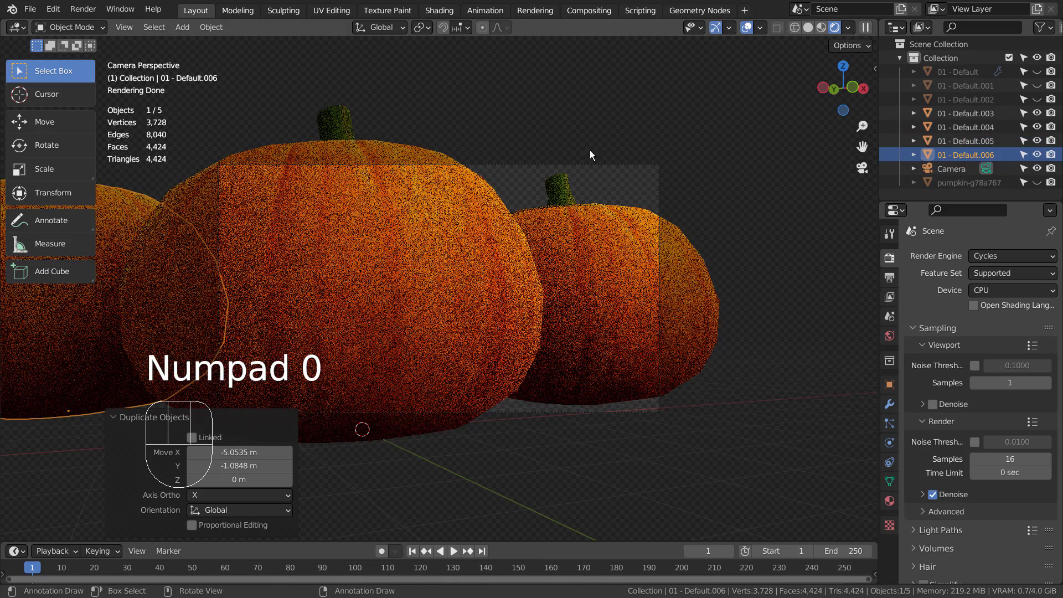
{"action": "left_click", "coordinate": [728, 113]}
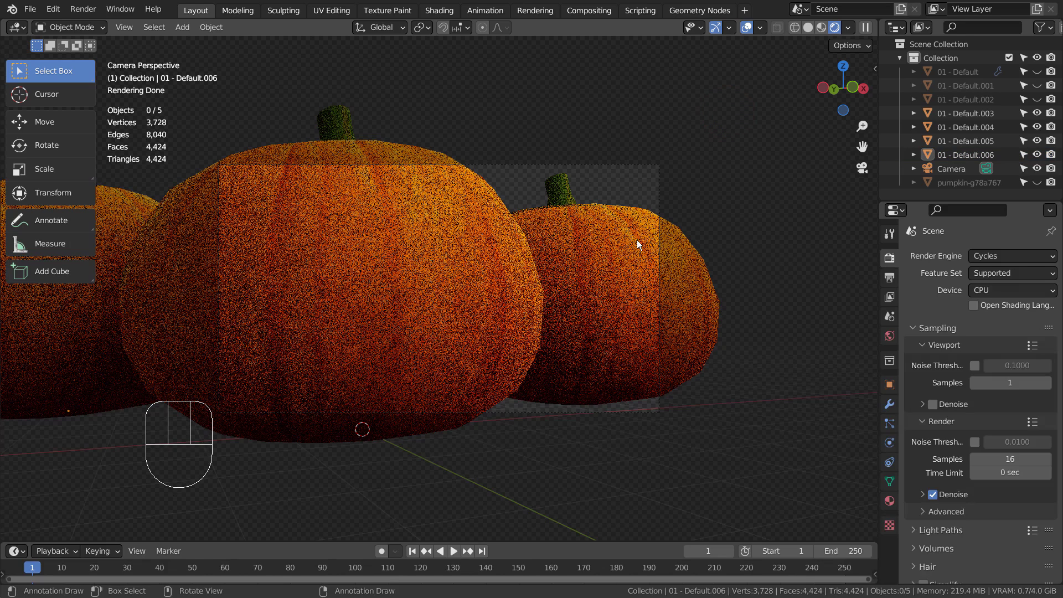
Add pumpkin-g78a767ac3_640.png to the scene using Images as Planes
{"action": "key", "text": "shift+a"}
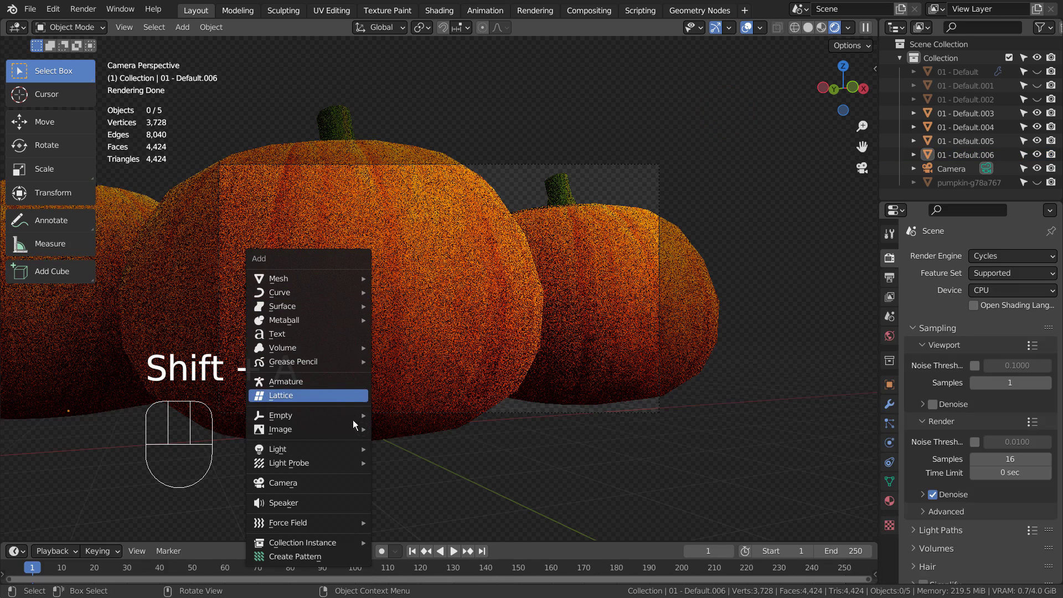
{"action": "mouse_move", "coordinate": [357, 431]}
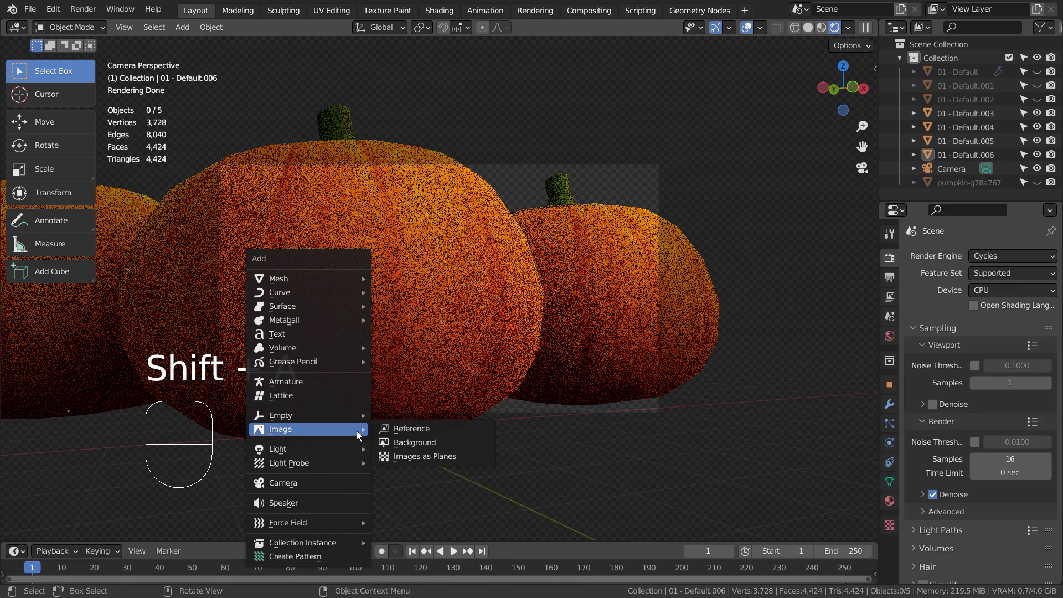
{"action": "left_click", "coordinate": [464, 457]}
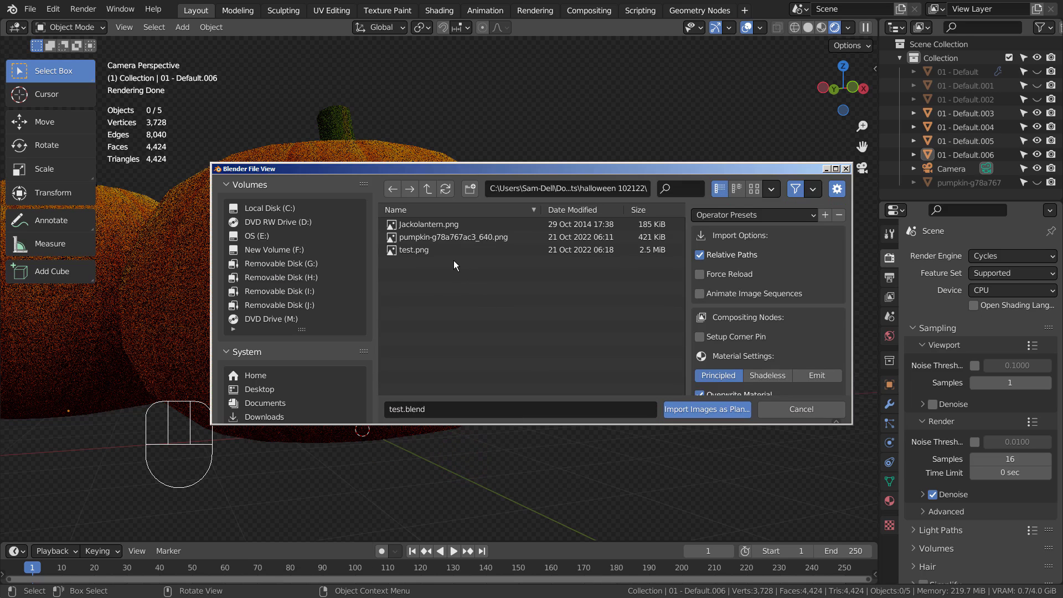
{"action": "double_click", "coordinate": [472, 237]}
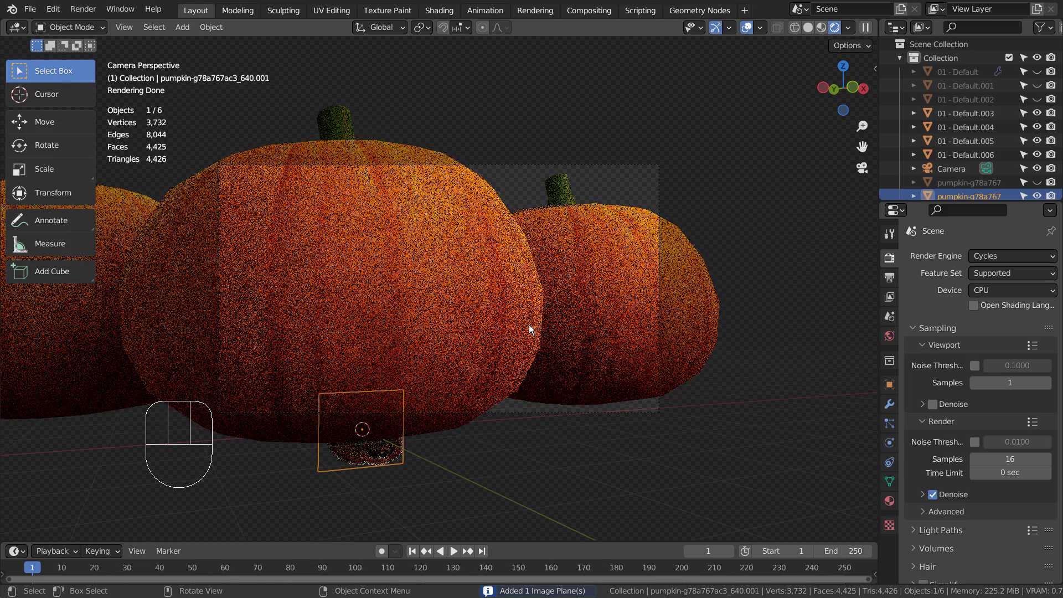
From the top view, move the sticker plane -3.0692 m along Y in front of the pumpkins
{"action": "key", "text": "KP_1"}
{"action": "key", "text": "KP_8"}
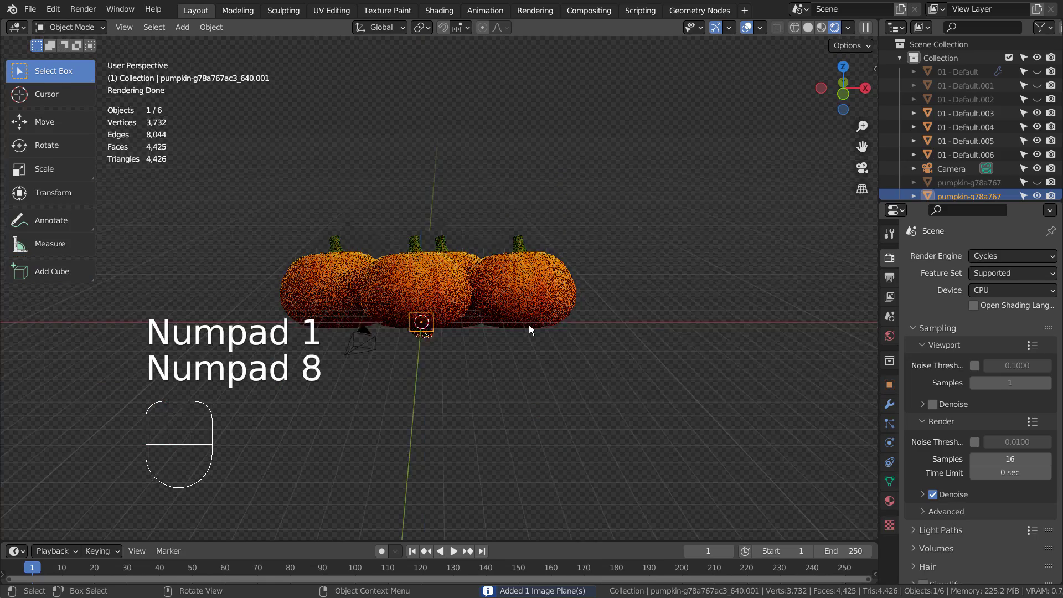
{"action": "key", "text": "KP_4"}
{"action": "key", "text": "KP_7"}
{"action": "key", "text": "KP_7"}
{"action": "key", "text": "g"}
{"action": "key", "text": "y"}
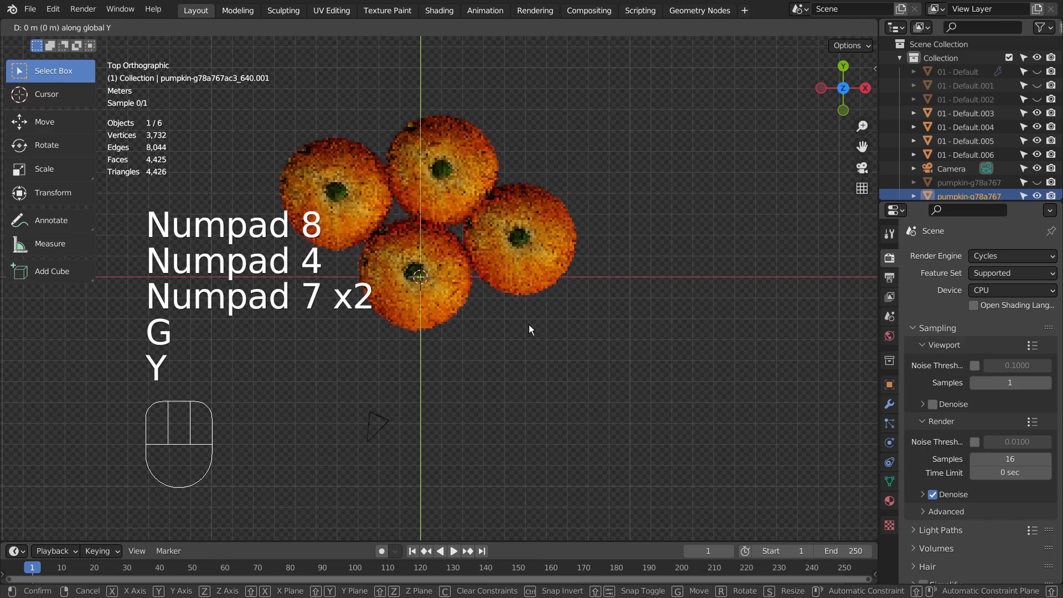
{"action": "left_click", "coordinate": [546, 389]}
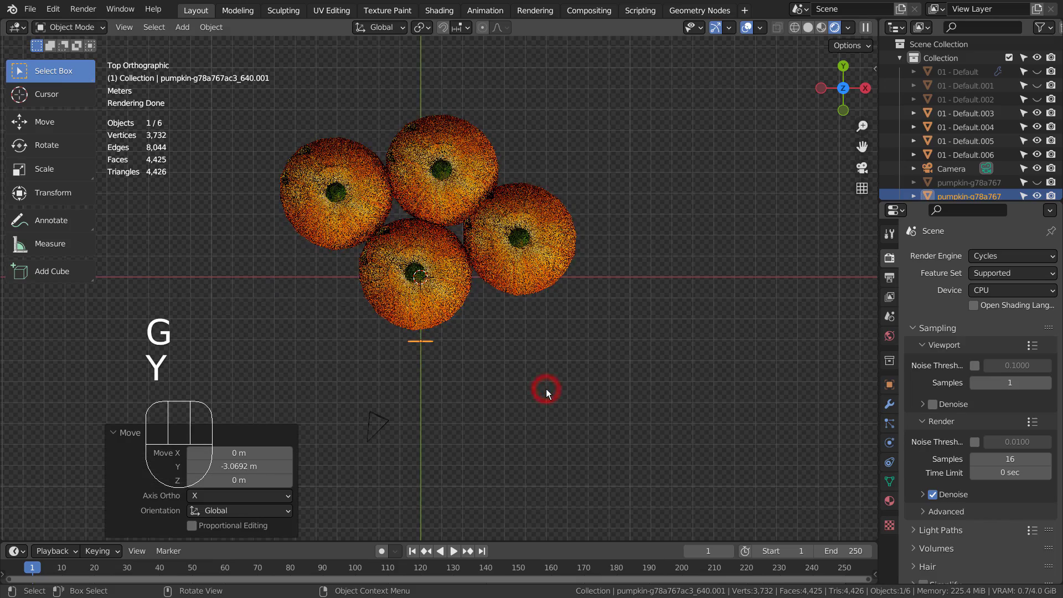
Raise the plane 1.8577 m onto the front pumpkin's face and switch to Solid shading
{"action": "key", "text": "KP_0"}
{"action": "key", "text": "g"}
{"action": "key", "text": "z"}
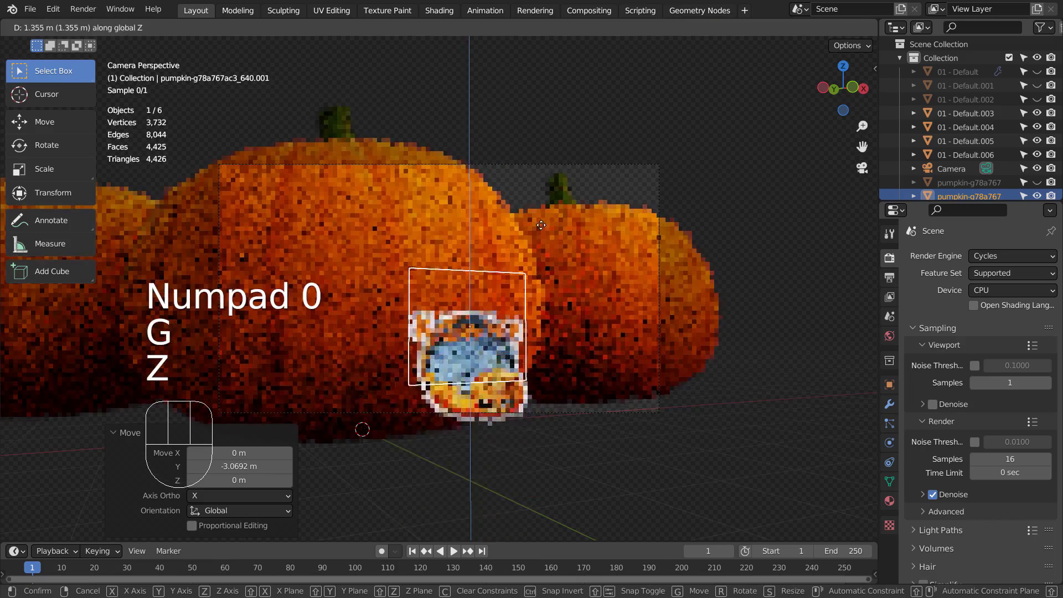
{"action": "left_click", "coordinate": [529, 183]}
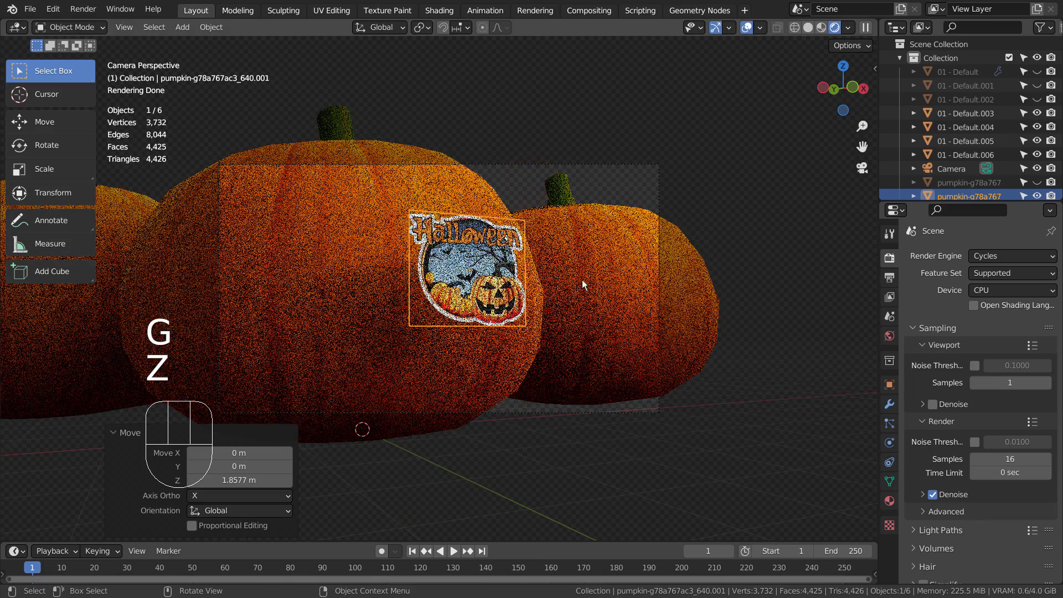
{"action": "middle_click_drag", "start_coordinate": [583, 280], "coordinate": [535, 304]}
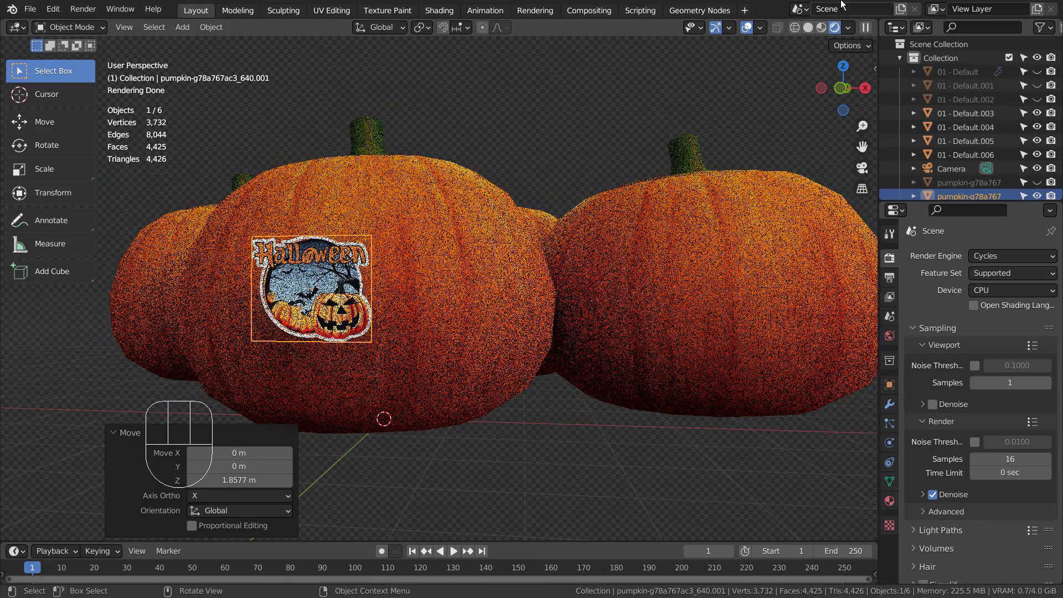
{"action": "left_click", "coordinate": [809, 28]}
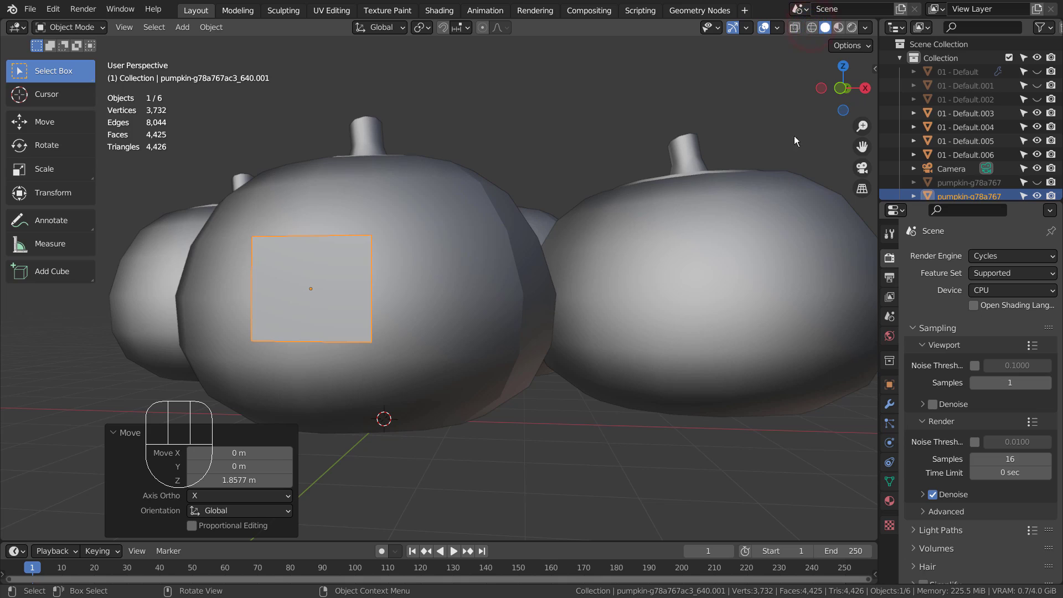
{"action": "middle_click_drag", "start_coordinate": [795, 135], "coordinate": [470, 417], "text": "alt"}
Select the image plane and subdivide it in Edit Mode with 50 cuts (2,704 vertices)
{"action": "middle_click_drag", "start_coordinate": [366, 335], "coordinate": [415, 327], "text": "alt"}
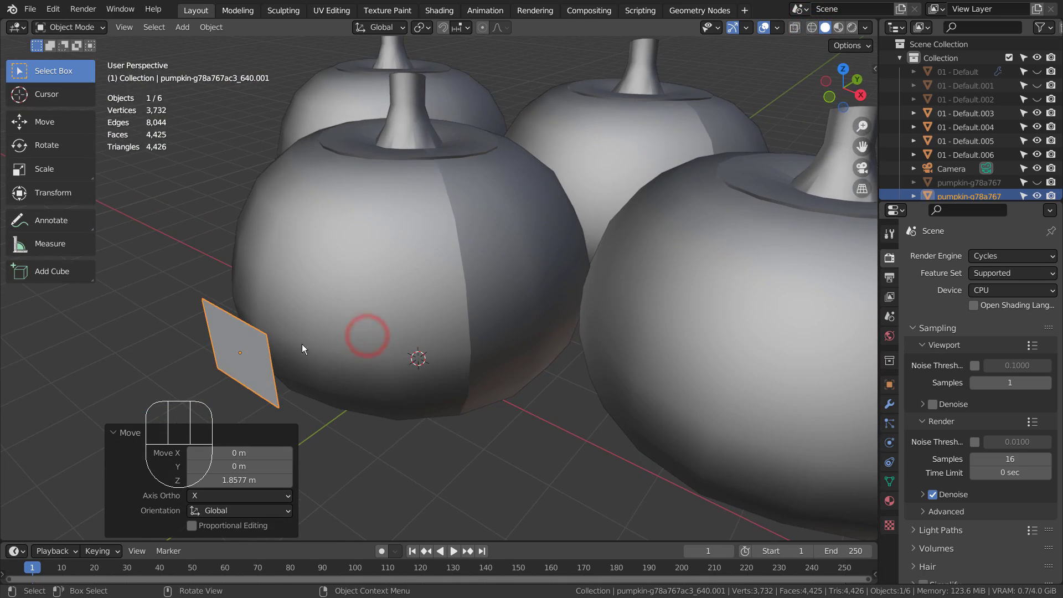
{"action": "left_click", "coordinate": [255, 334]}
{"action": "left_click", "coordinate": [254, 331]}
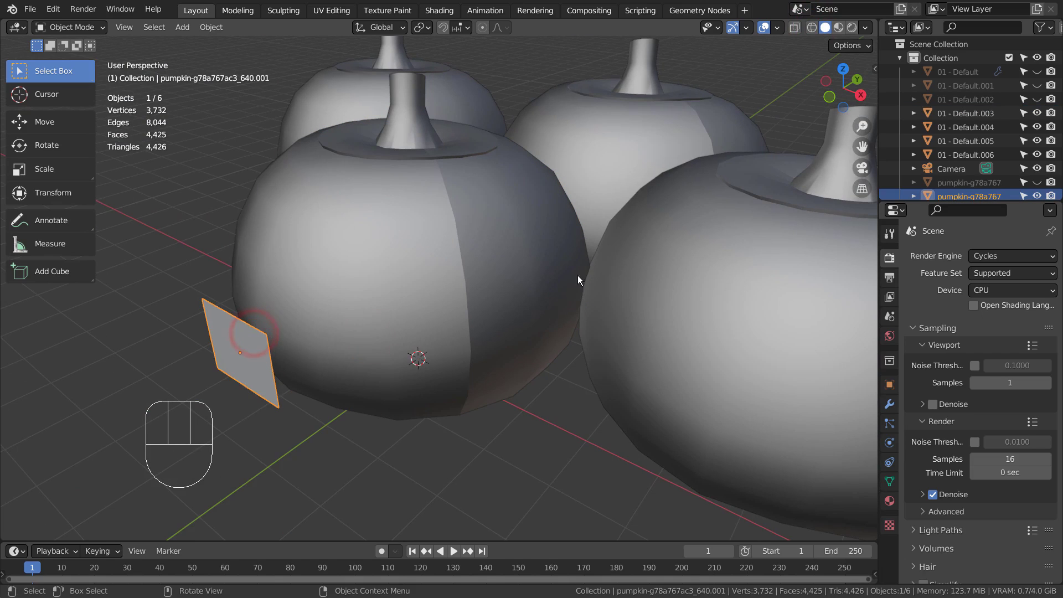
{"action": "key", "text": "Tab"}
{"action": "right_click", "coordinate": [254, 350]}
{"action": "left_click", "coordinate": [256, 353]}
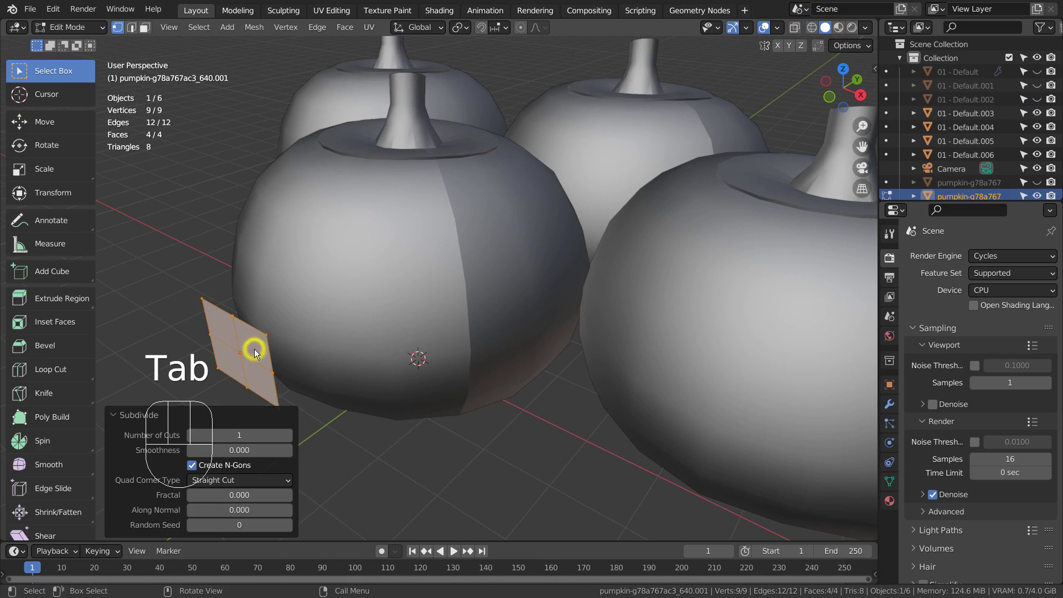
{"action": "left_click", "coordinate": [257, 435]}
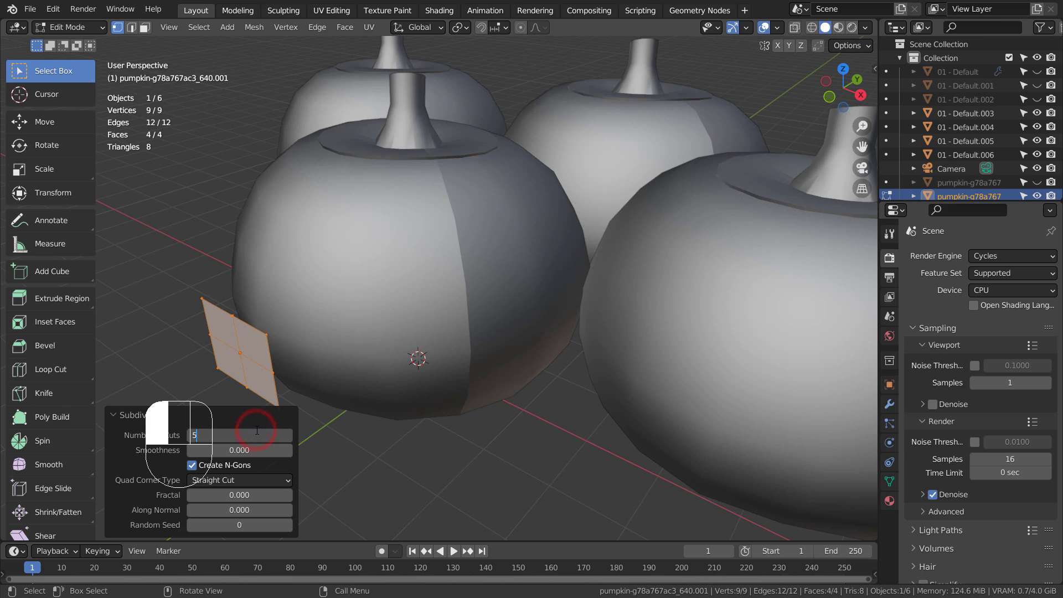
{"action": "type", "text": "50"}
{"action": "key", "text": "Return"}
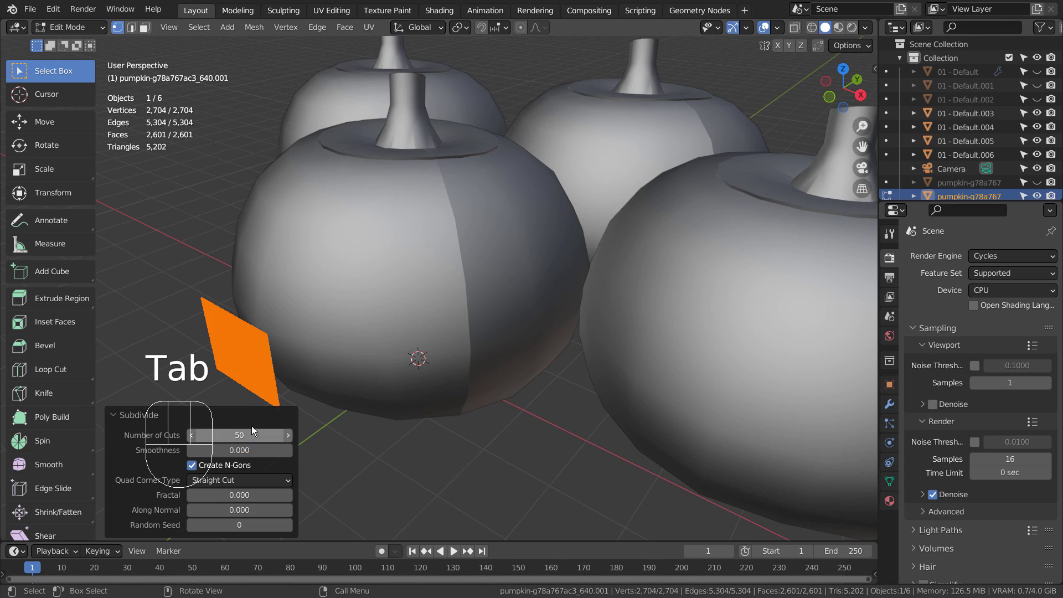
{"action": "key", "text": "Tab"}
{"action": "middle_click_drag", "start_coordinate": [350, 428], "coordinate": [335, 404], "text": "alt"}
{"action": "key", "text": "Tab"}
Move the plane's mesh 0.5021 m along Y toward the pumpkin and return to Object Mode
{"action": "key", "text": "KP_7"}
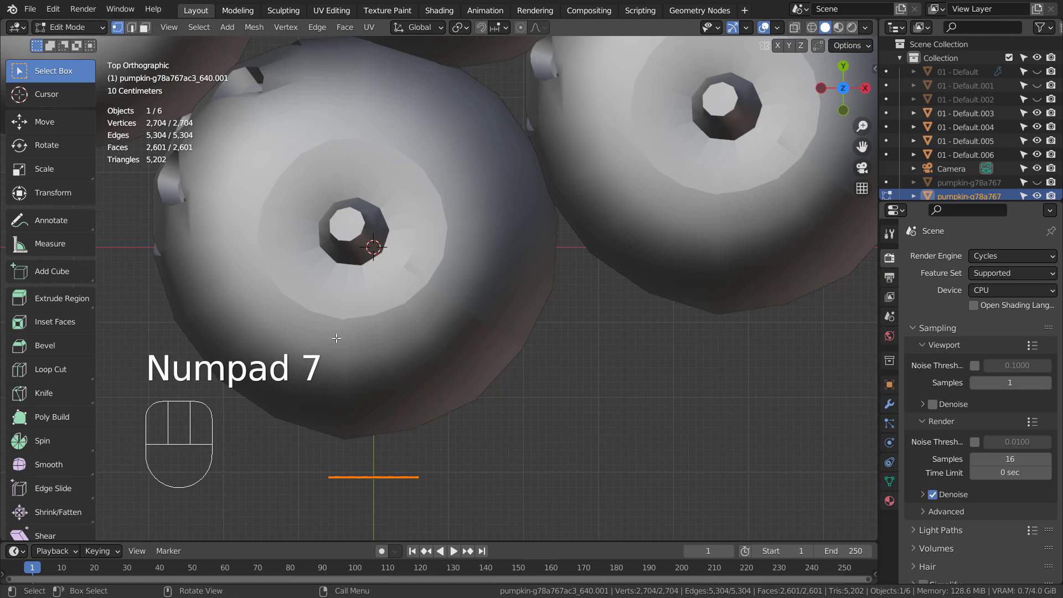
{"action": "key", "text": "g"}
{"action": "key", "text": "y"}
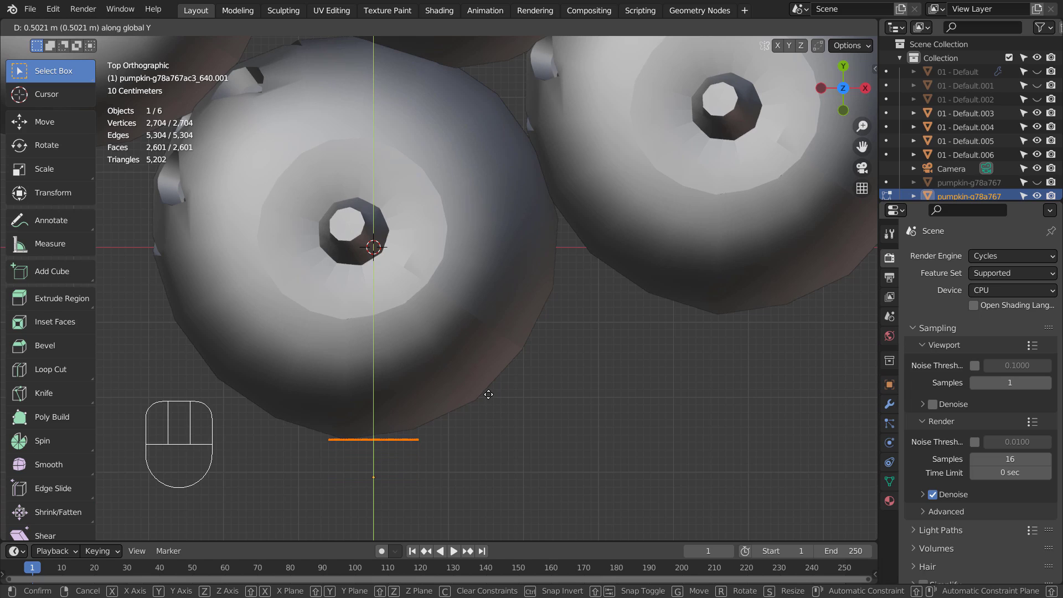
{"action": "left_click", "coordinate": [488, 395]}
{"action": "left_click", "coordinate": [470, 332]}
{"action": "key", "text": "Tab"}
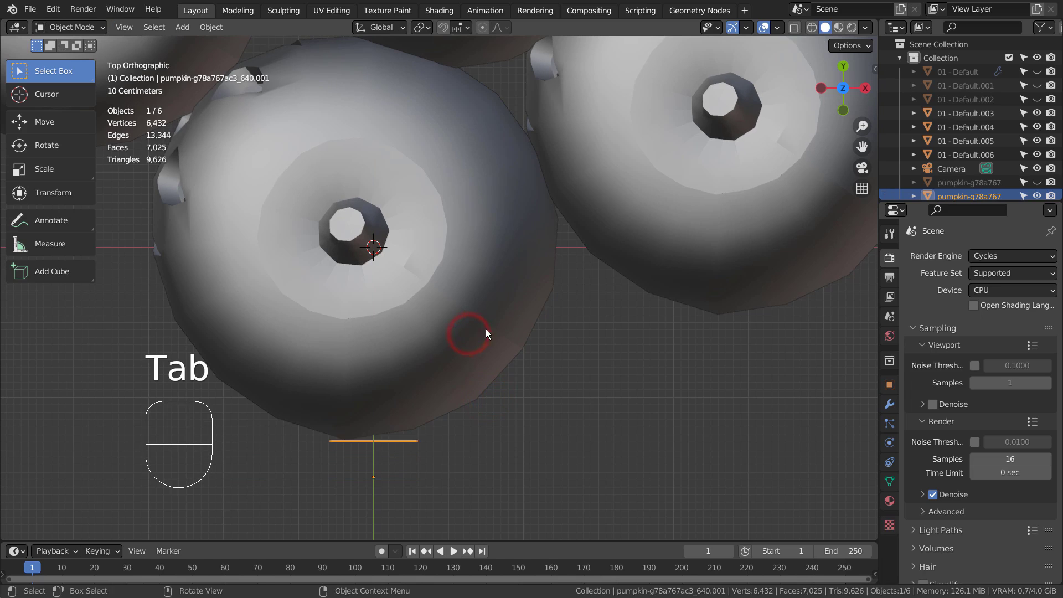
Give pumpkins Default.003, .004 and .006 Subdivision Surface levels 1, 3 and 1
{"action": "left_click", "coordinate": [480, 326]}
{"action": "key", "text": "ctrl+1"}
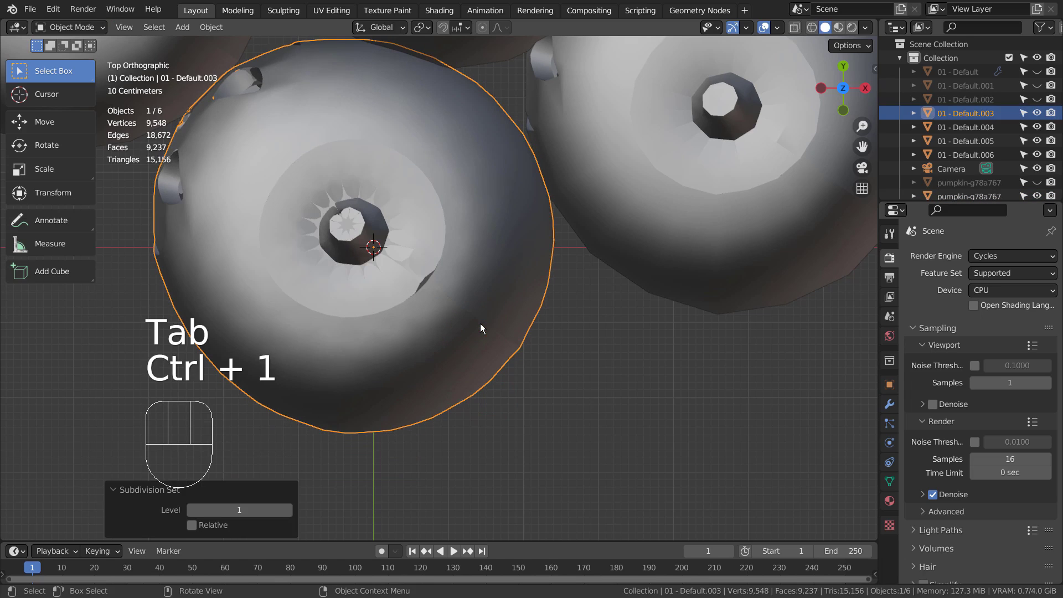
{"action": "left_click", "coordinate": [697, 240]}
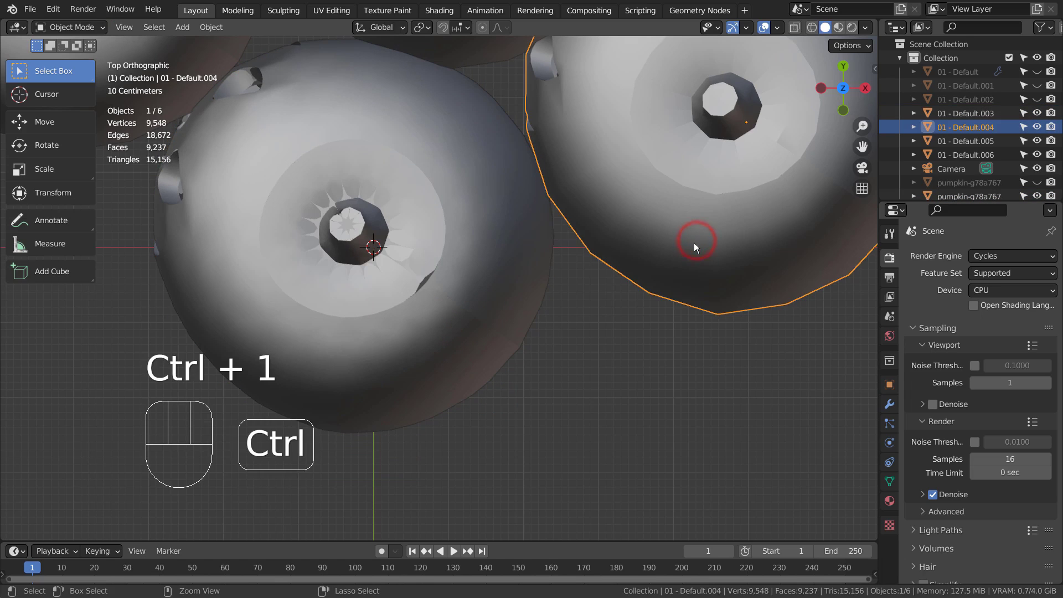
{"action": "key", "text": "ctrl+3"}
{"action": "middle_click_drag", "start_coordinate": [661, 305], "coordinate": [374, 221], "text": "alt"}
{"action": "left_click", "coordinate": [314, 223]}
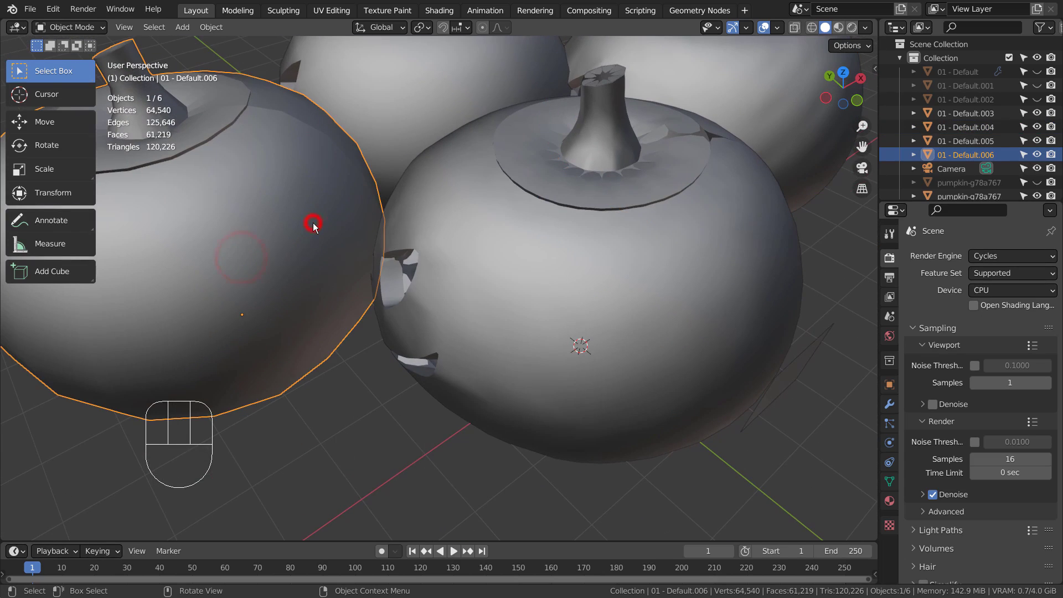
{"action": "key", "text": "ctrl+1"}
{"action": "middle_click_drag", "start_coordinate": [536, 305], "coordinate": [639, 329], "text": "alt"}
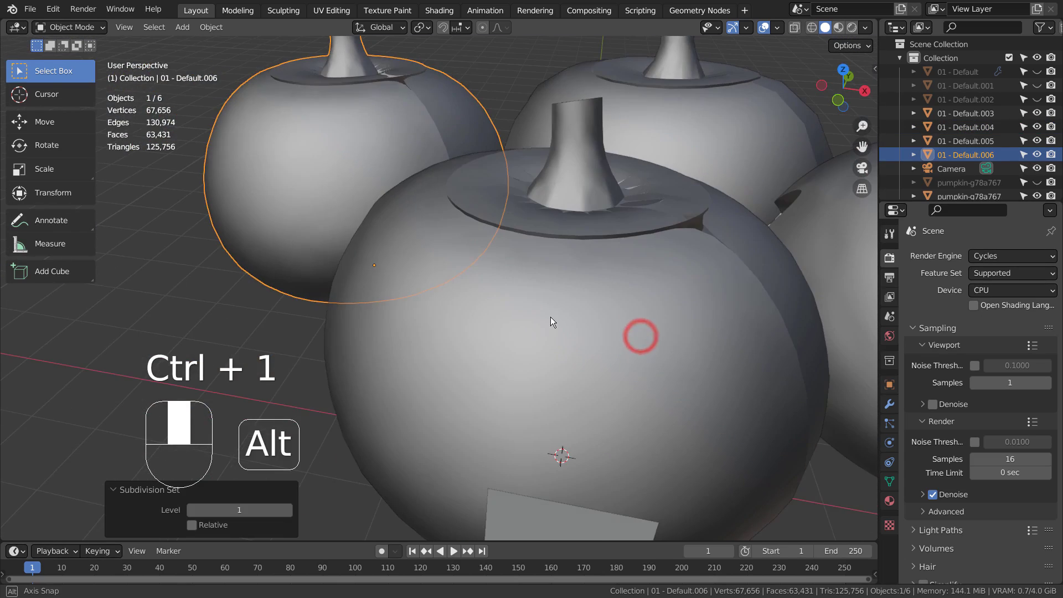
{"action": "scroll", "coordinate": [640, 329], "scroll_direction": "down", "scroll_amount": 5}
Show the camera view in rendered shading, select the Halloween sticker and zoom in on it
{"action": "key", "text": "KP_0"}
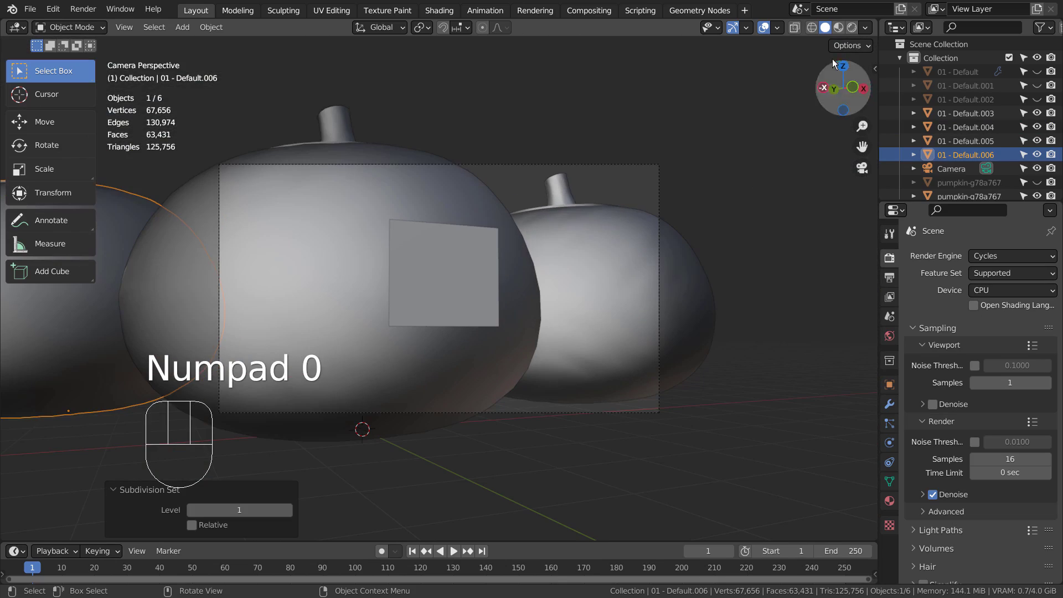
{"action": "left_click", "coordinate": [852, 29]}
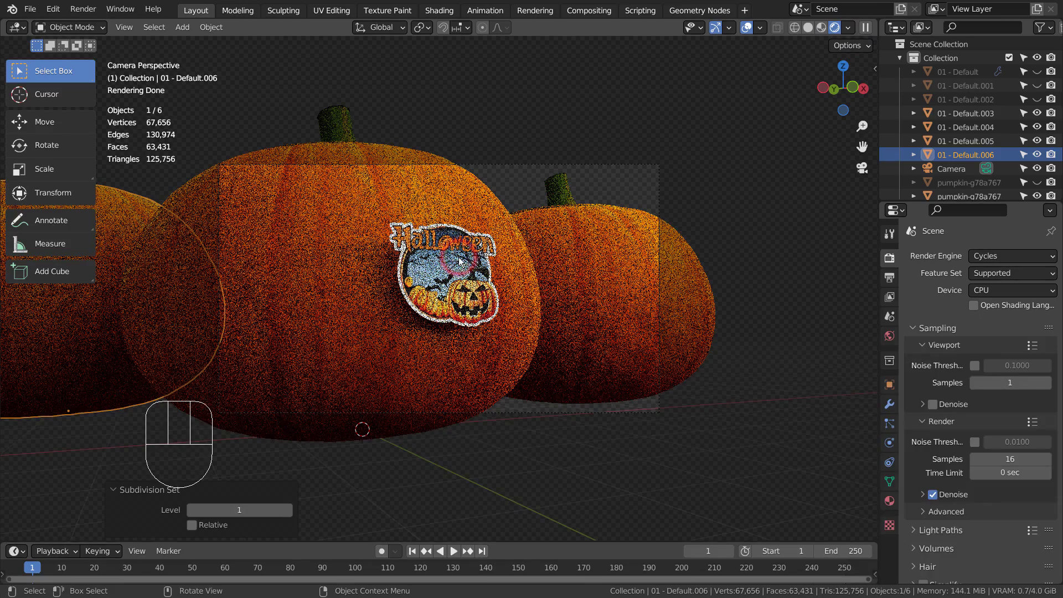
{"action": "left_click", "coordinate": [450, 288]}
{"action": "middle_click_drag", "start_coordinate": [650, 326], "coordinate": [502, 391], "text": "alt"}
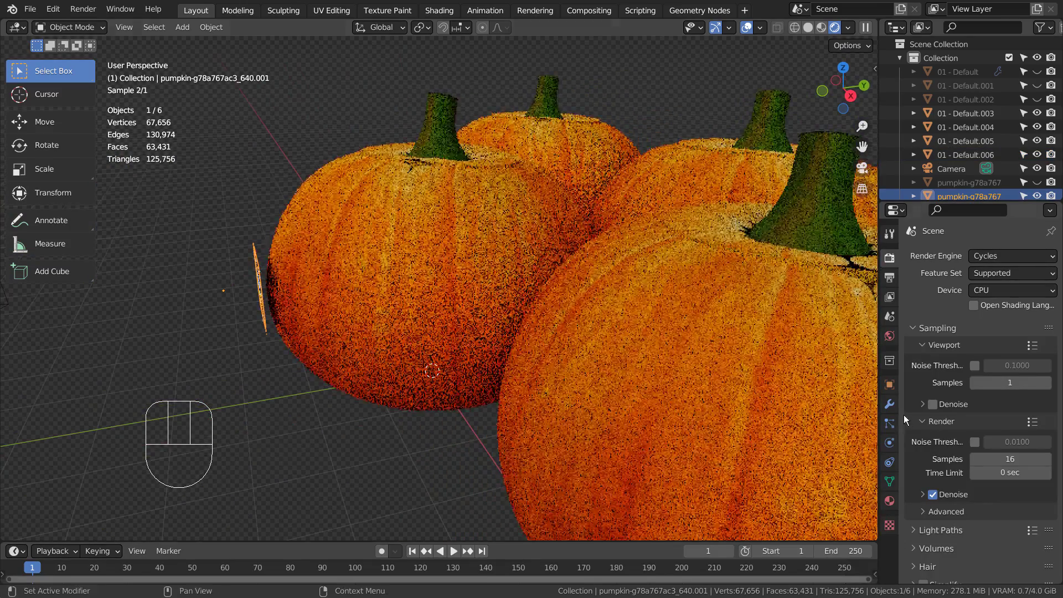
Add a Shrinkwrap modifier to the sticker with pumpkin 01 - Default.003 as target
{"action": "left_click", "coordinate": [890, 407]}
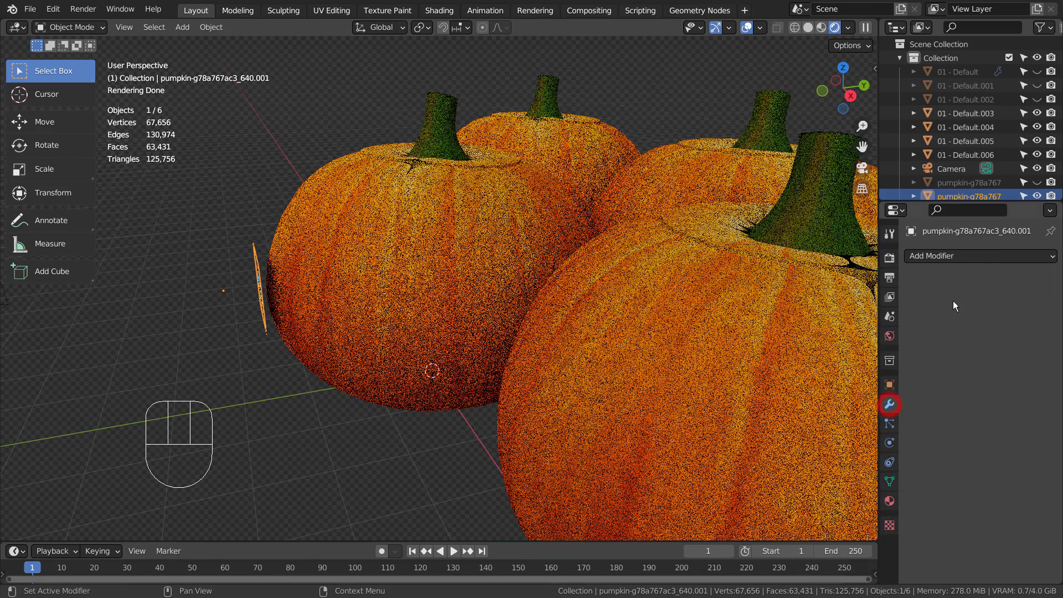
{"action": "left_click", "coordinate": [978, 257]}
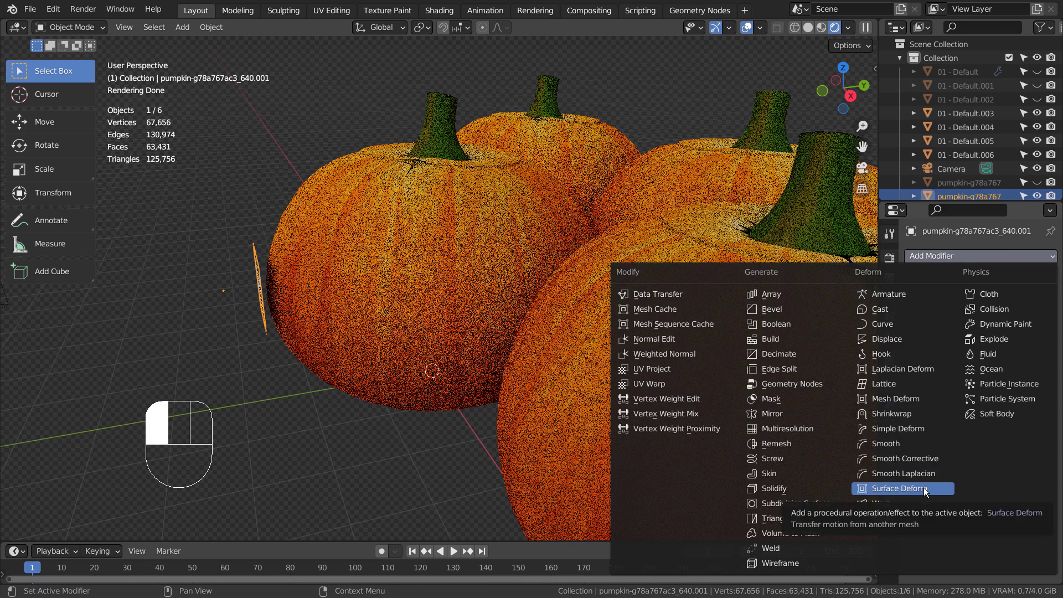
{"action": "left_click", "coordinate": [902, 413]}
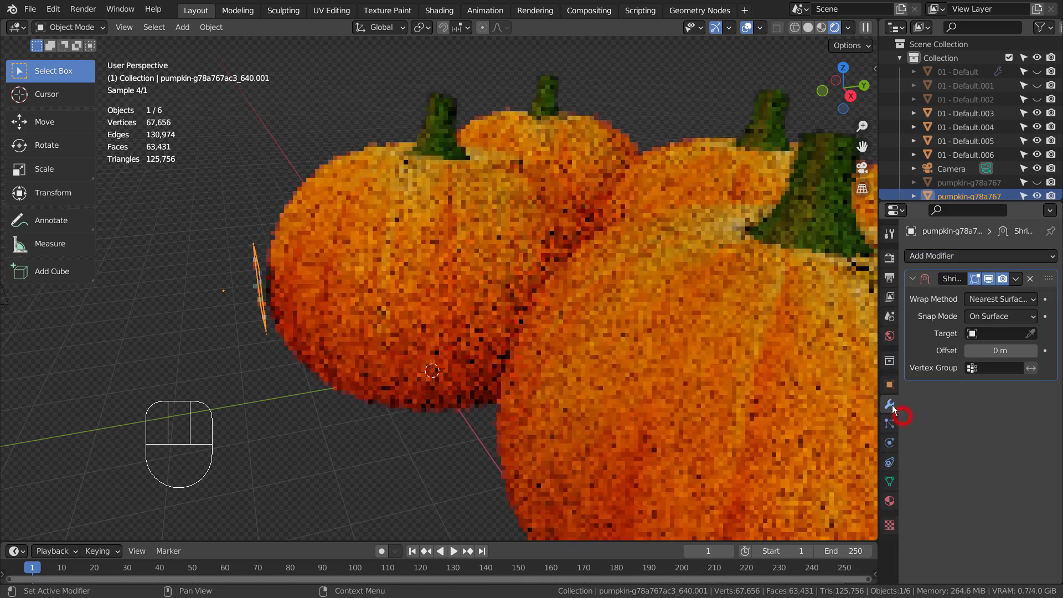
{"action": "left_click", "coordinate": [971, 333]}
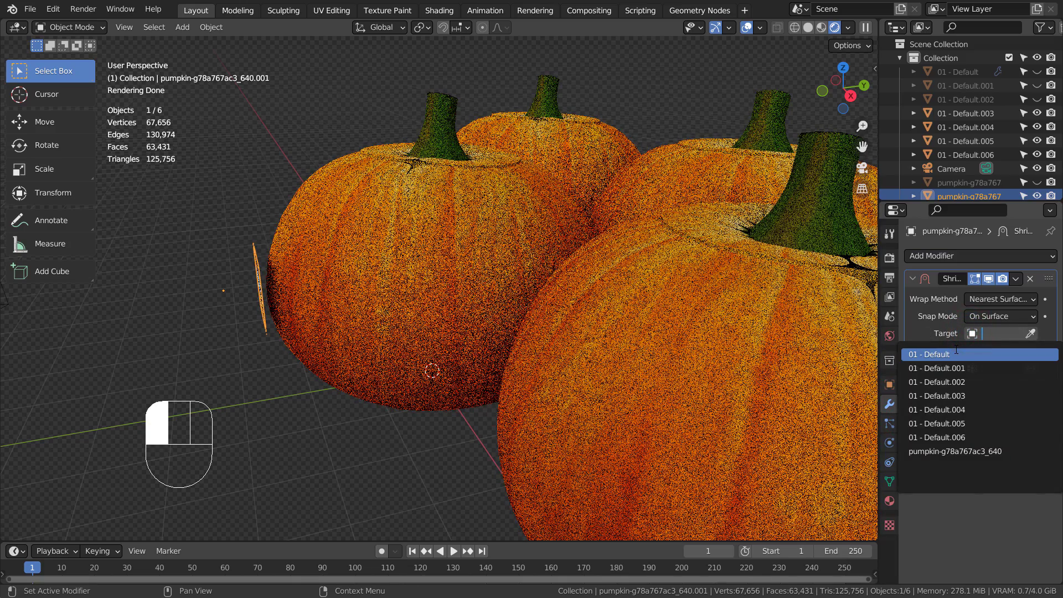
{"action": "left_click", "coordinate": [473, 267]}
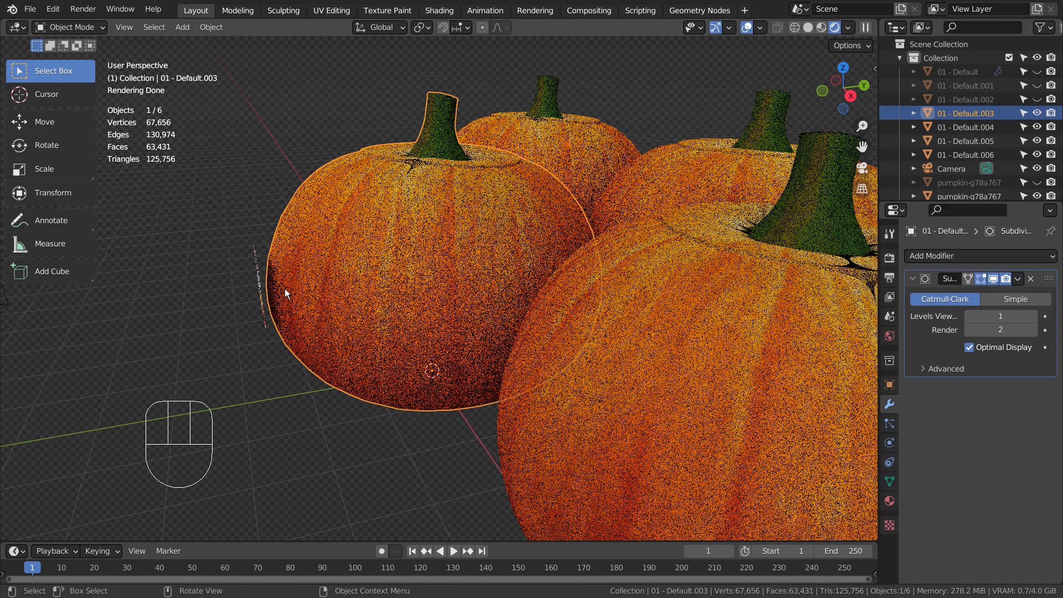
{"action": "left_click", "coordinate": [261, 276]}
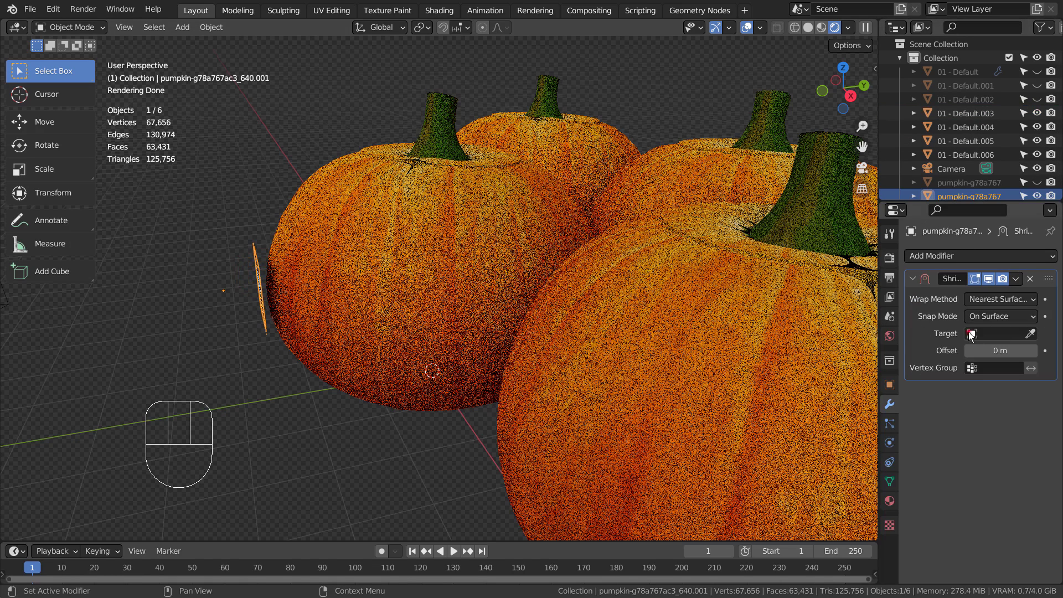
{"action": "left_click", "coordinate": [992, 334]}
{"action": "left_click", "coordinate": [971, 395]}
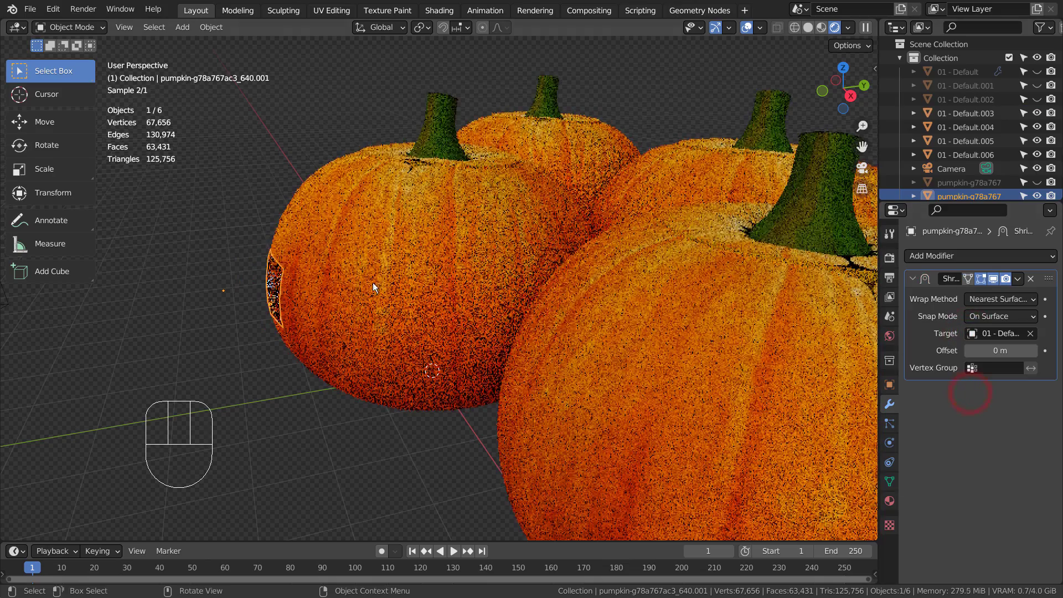
{"action": "middle_click_drag", "start_coordinate": [374, 286], "coordinate": [498, 309], "text": "alt"}
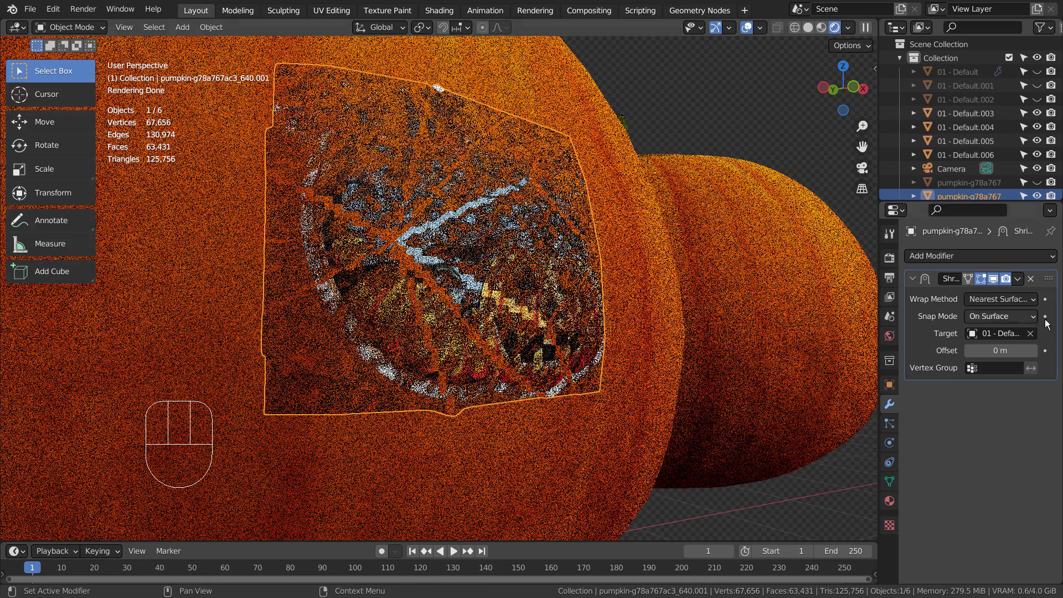
Set the Shrinkwrap Offset to 0.01 m and check the sticker through the camera
{"action": "left_click", "coordinate": [1004, 345]}
{"action": "key", "text": "BackSpace"}
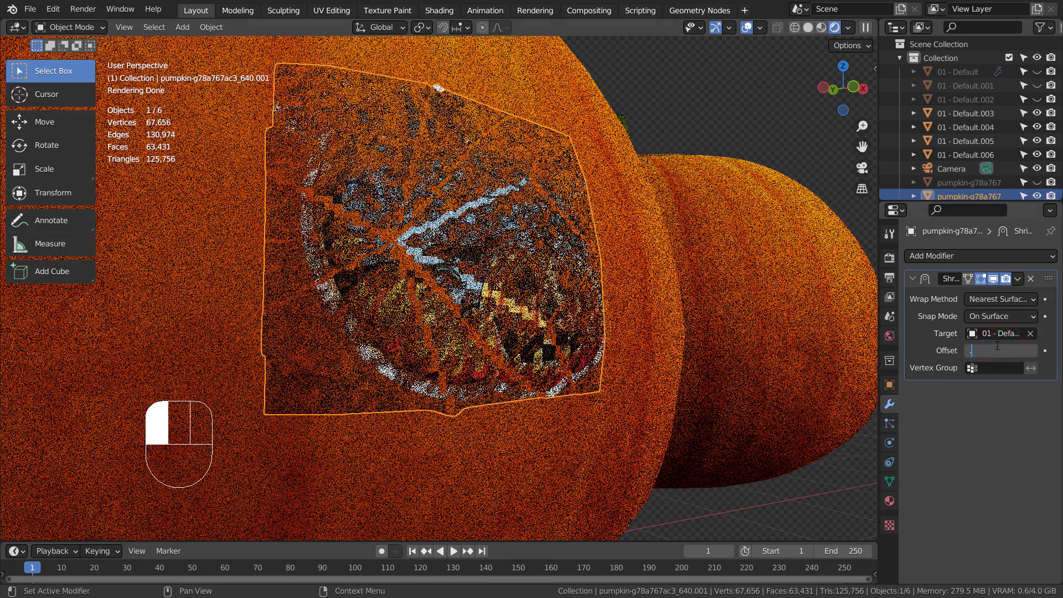
{"action": "type", "text": ".01"}
{"action": "key", "text": "Return"}
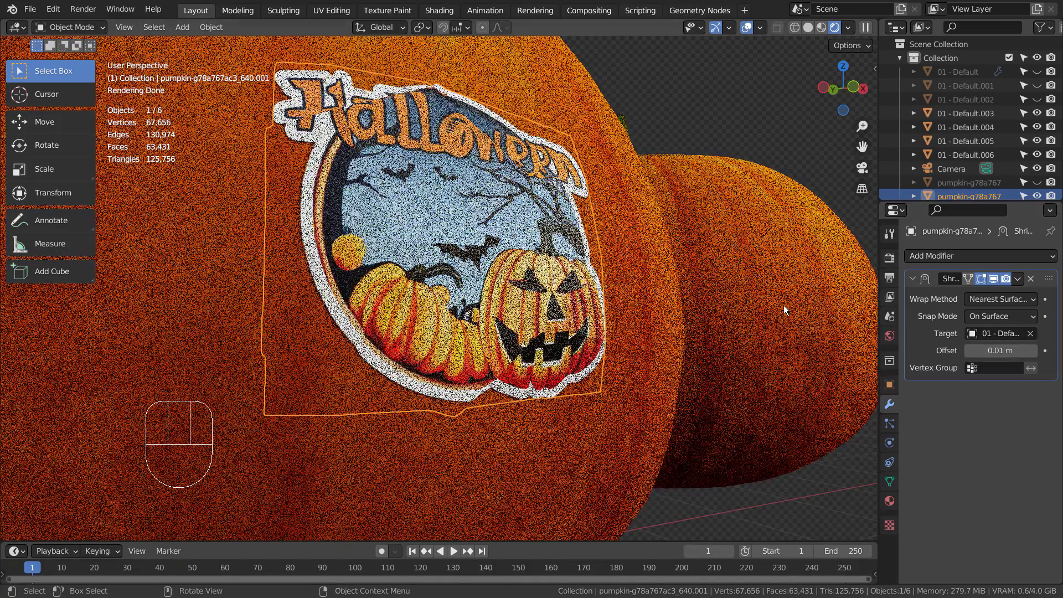
{"action": "middle_click_drag", "start_coordinate": [796, 317], "coordinate": [634, 348], "text": "alt"}
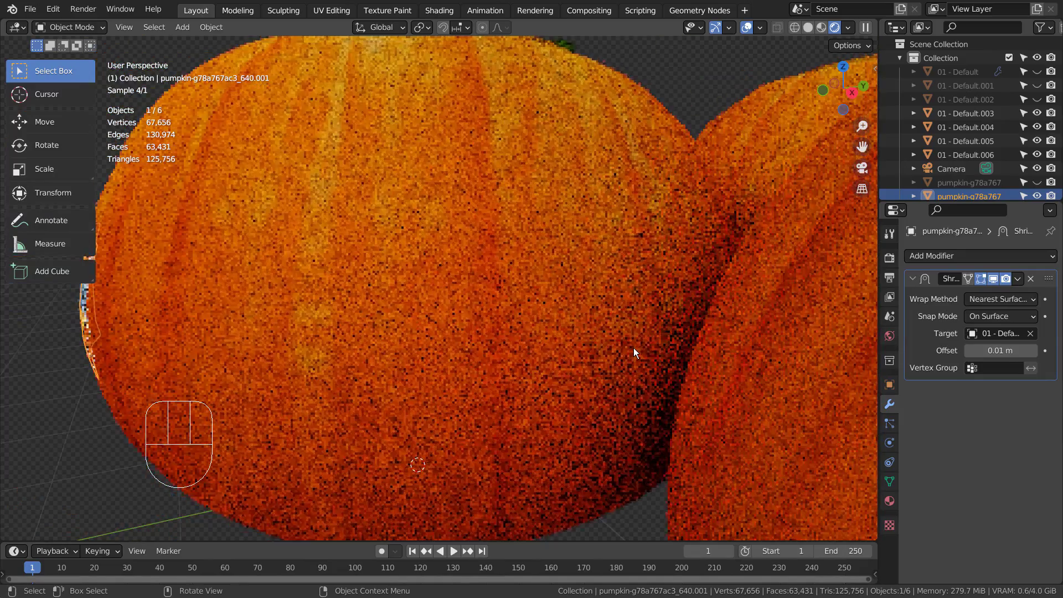
{"action": "key", "text": "KP_0"}
{"action": "key", "text": "KP_0"}
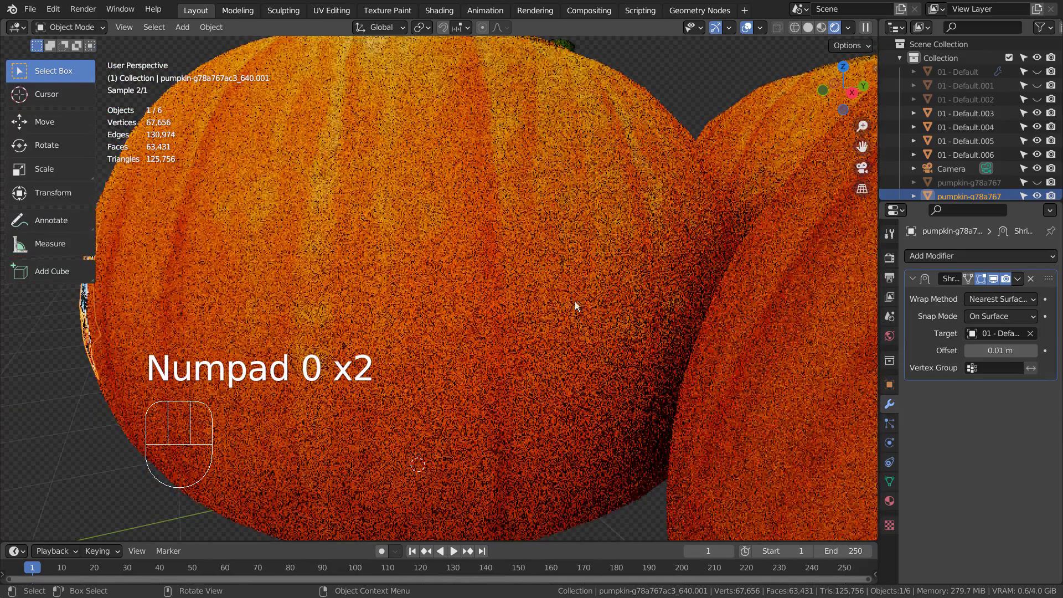
{"action": "middle_click_drag", "start_coordinate": [514, 271], "coordinate": [461, 256], "text": "alt+shift"}
{"action": "scroll", "coordinate": [447, 266], "scroll_direction": "up", "scroll_amount": 3}
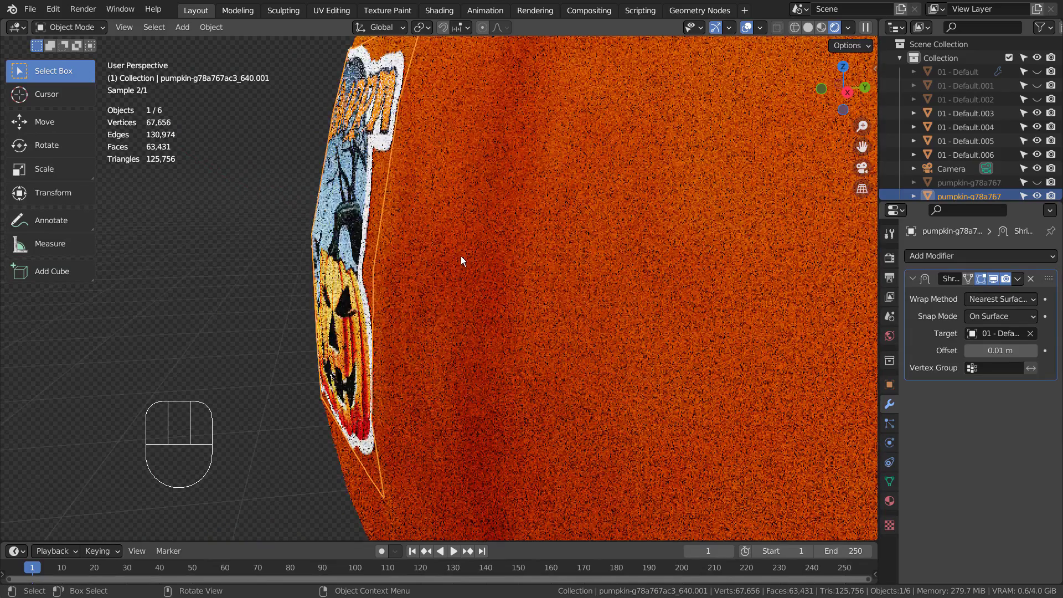
Undo a trial move of the sticker and apply its Shrinkwrap modifier
{"action": "key", "text": "g"}
{"action": "key", "text": "y"}
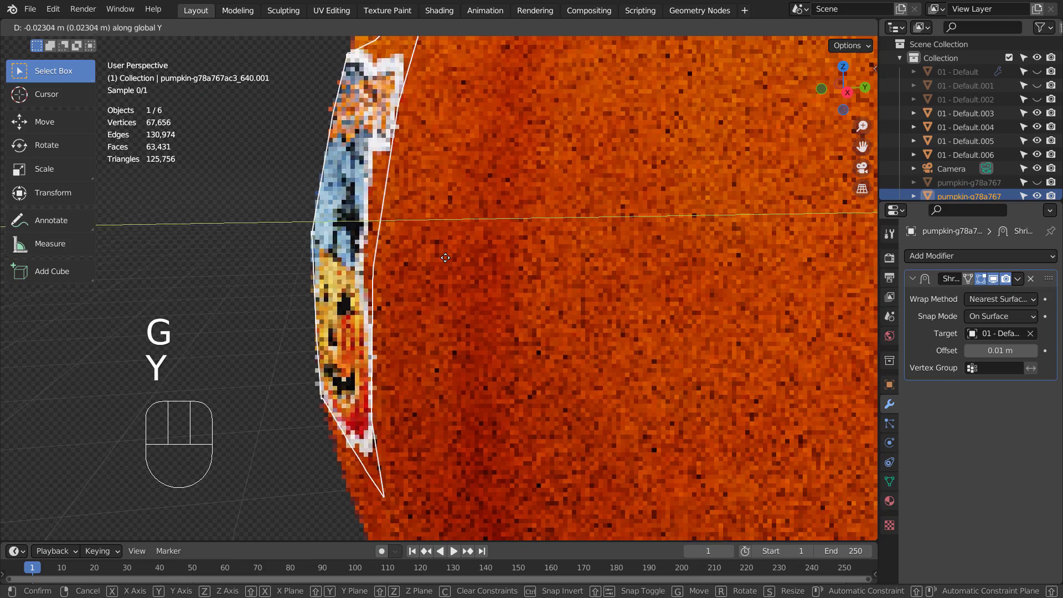
{"action": "key", "text": "x"}
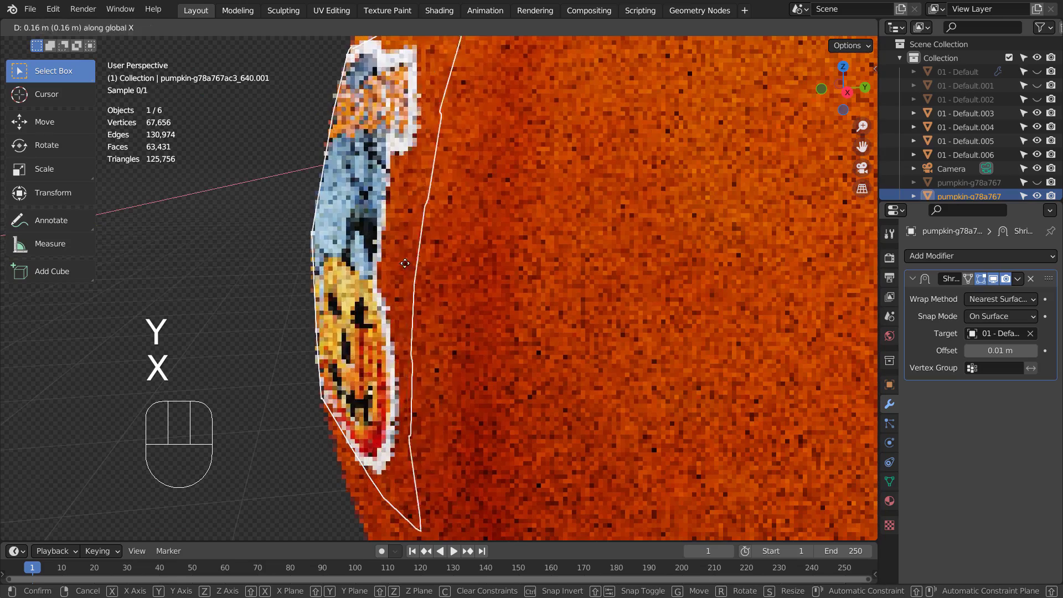
{"action": "key", "text": "y"}
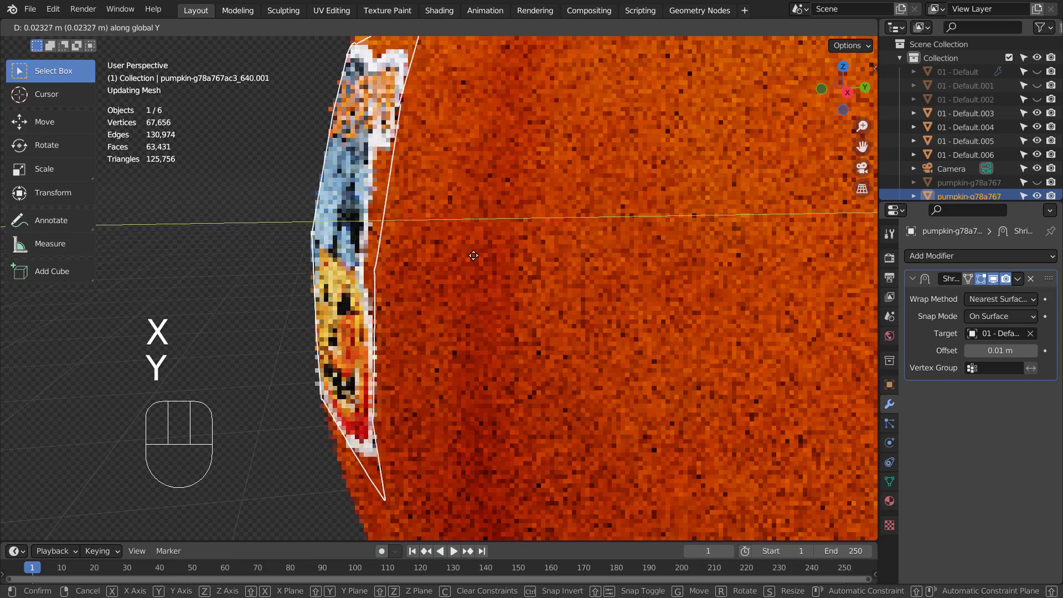
{"action": "left_click", "coordinate": [468, 255]}
{"action": "key", "text": "ctrl+z"}
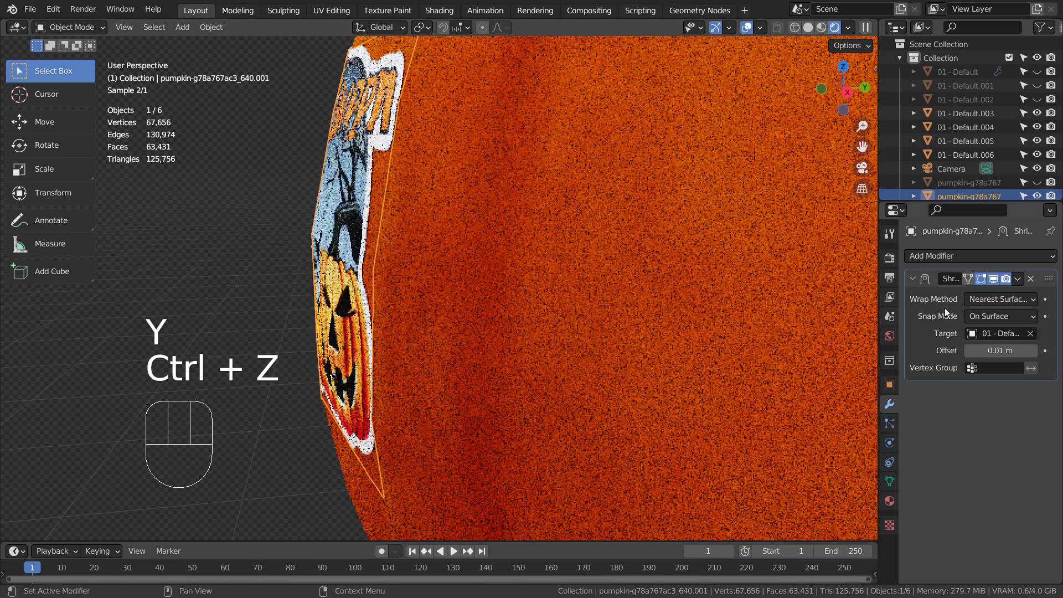
{"action": "left_click", "coordinate": [925, 333]}
{"action": "key", "text": "ctrl+a"}
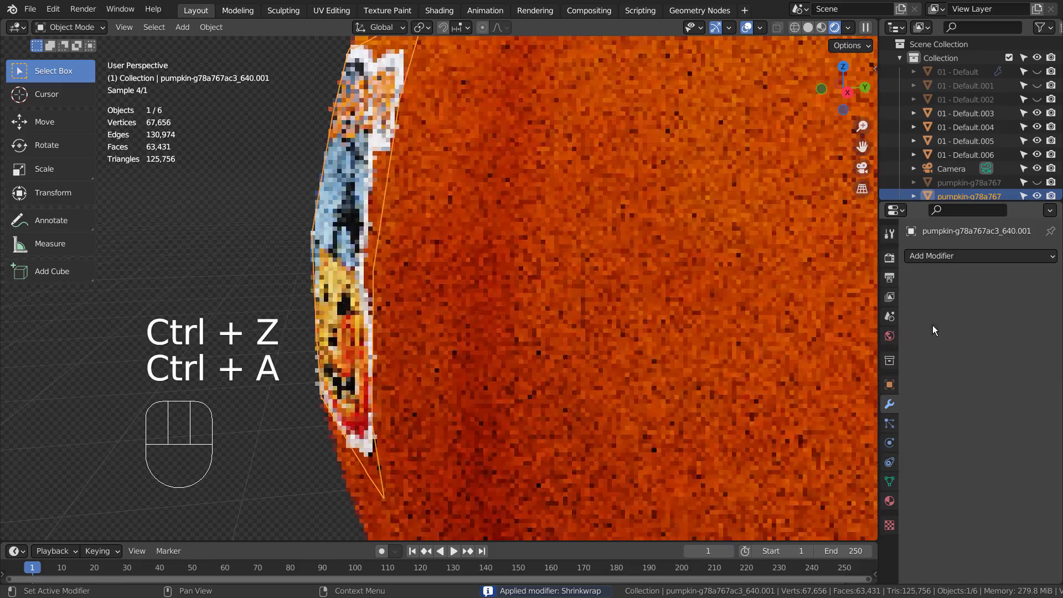
Nudge the applied sticker 0.005032 m along Y onto the pumpkin and deselect everything
{"action": "key", "text": "g"}
{"action": "key", "text": "y"}
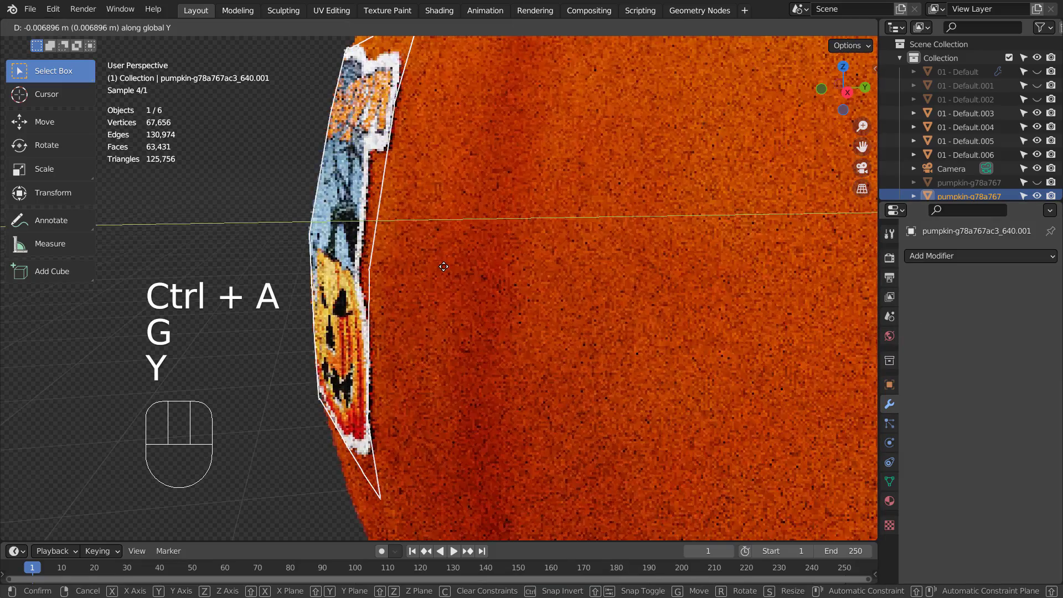
{"action": "left_click", "coordinate": [444, 267]}
{"action": "middle_click_drag", "start_coordinate": [505, 336], "coordinate": [349, 235]}
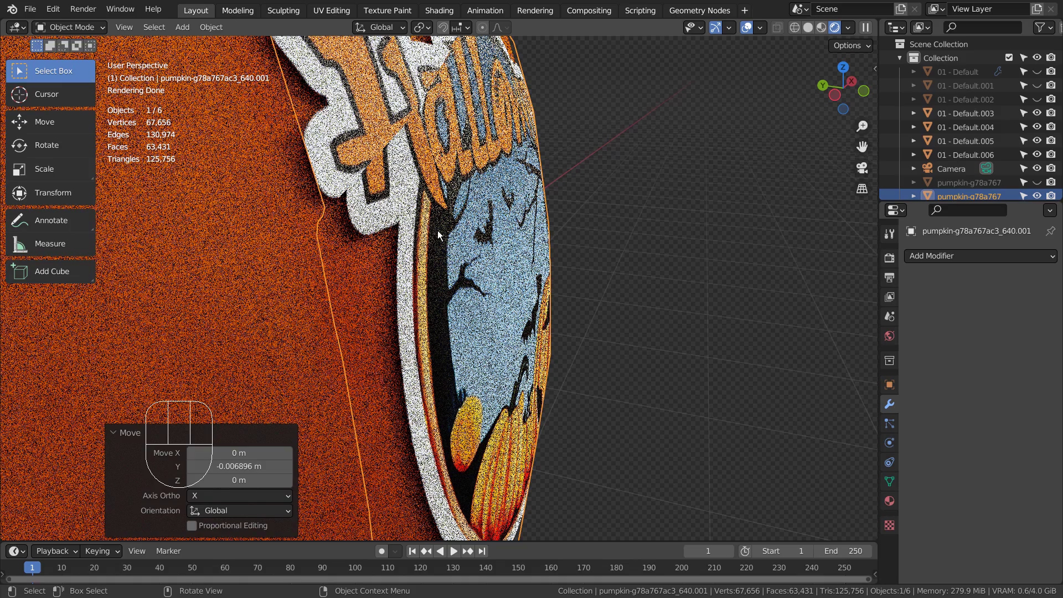
{"action": "key", "text": "g"}
{"action": "key", "text": "y"}
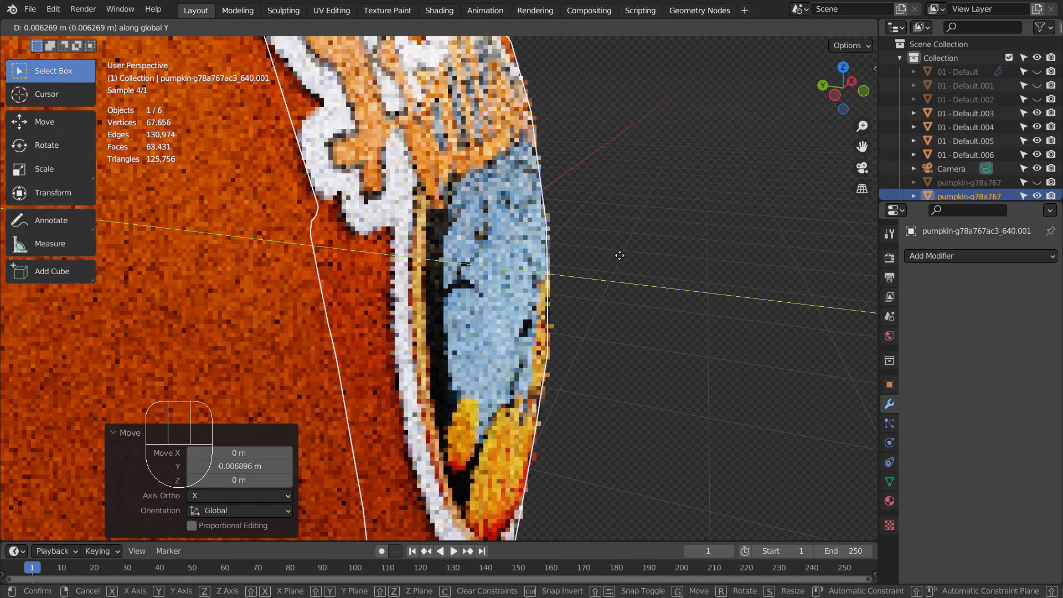
{"action": "left_click", "coordinate": [620, 256]}
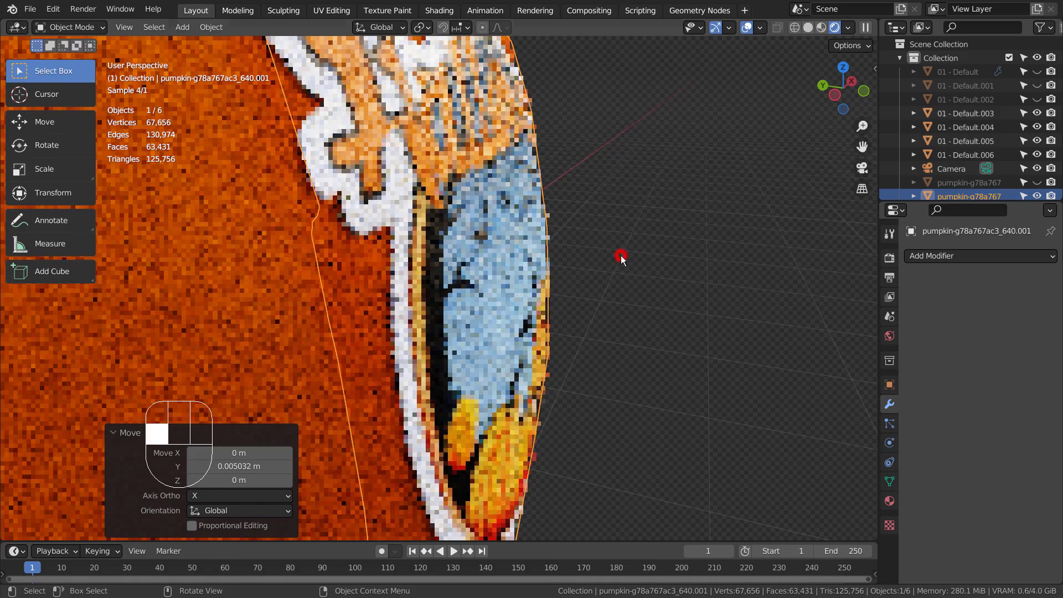
{"action": "left_click", "coordinate": [654, 364]}
{"action": "middle_click_drag", "start_coordinate": [677, 381], "coordinate": [627, 340], "text": "alt"}
{"action": "scroll", "coordinate": [464, 323], "scroll_direction": "down", "scroll_amount": 6}
{"action": "key", "text": "KP_0"}
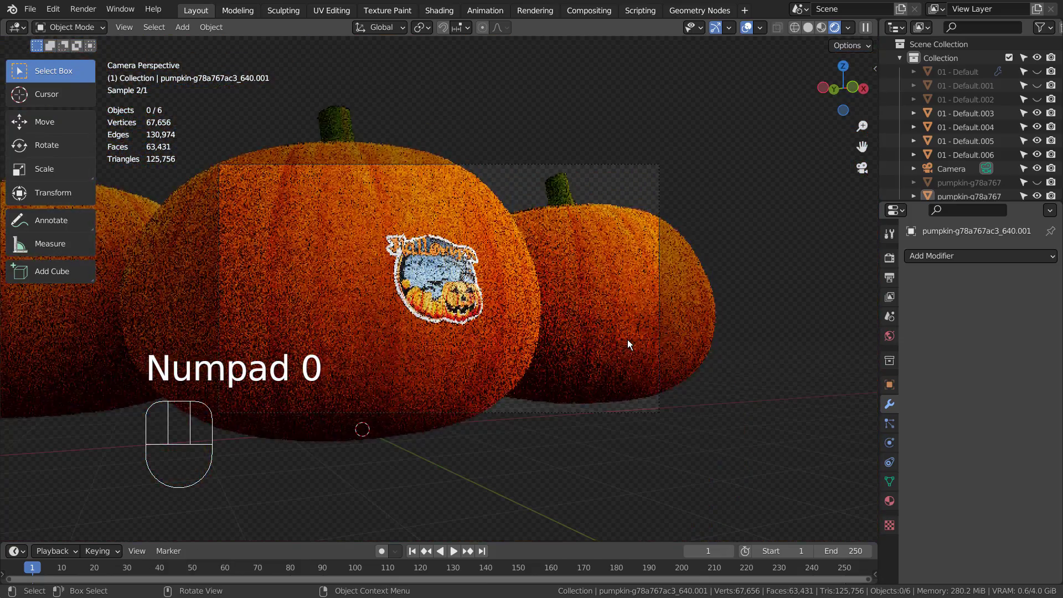